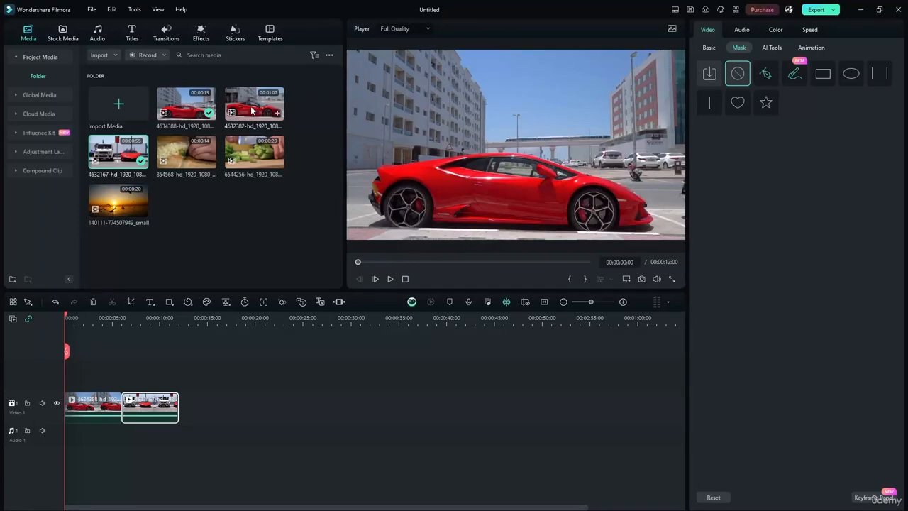
Add the third red car clip and trim it to 6 seconds so the project runs 18 seconds.
{"action": "left_click_drag", "start_coordinate": [248, 105], "coordinate": [183, 401]}
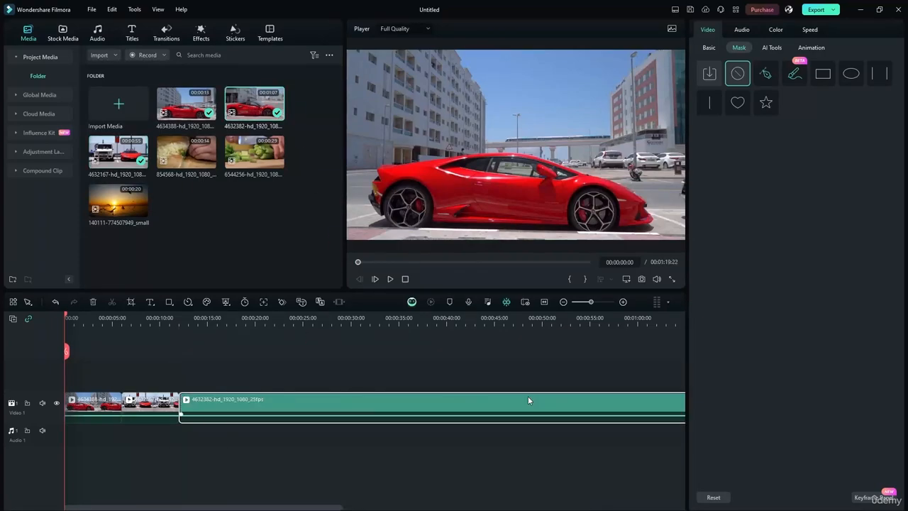
{"action": "left_click", "coordinate": [544, 302]}
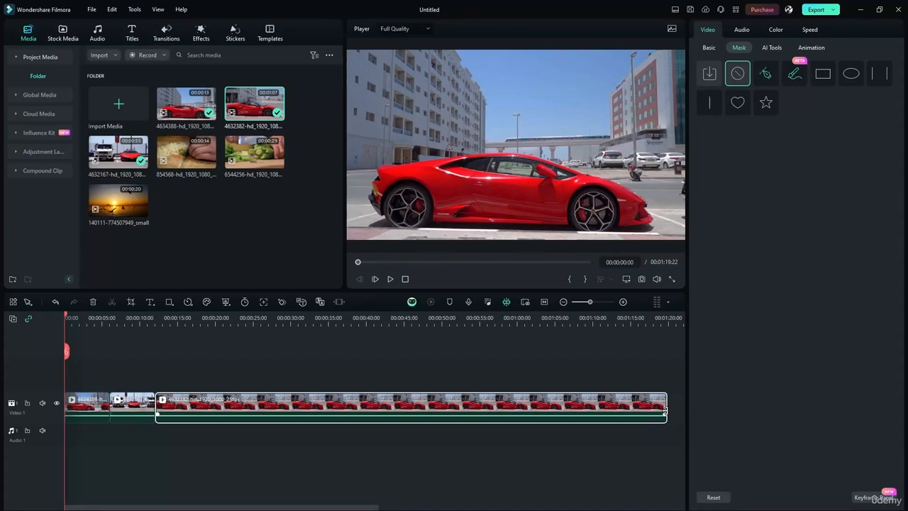
{"action": "left_click_drag", "start_coordinate": [664, 409], "coordinate": [198, 374]}
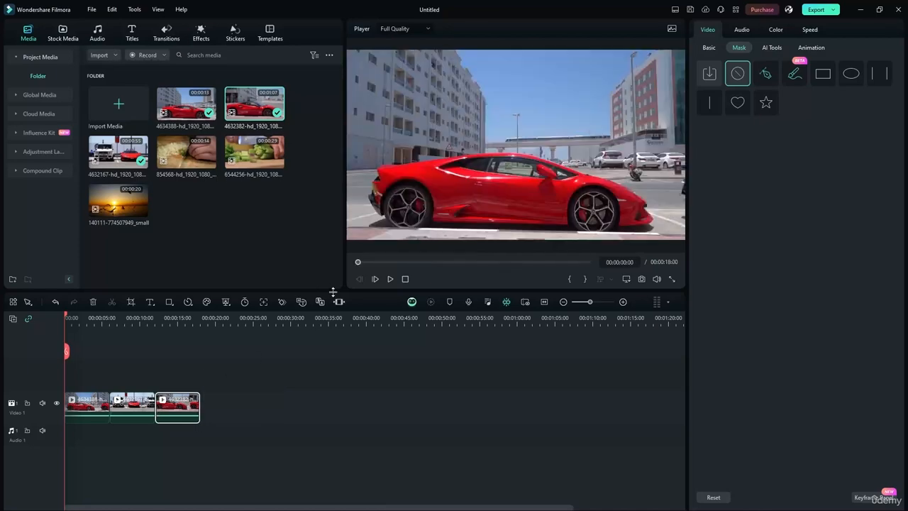
{"action": "left_click", "coordinate": [544, 302]}
{"action": "left_click", "coordinate": [417, 357]}
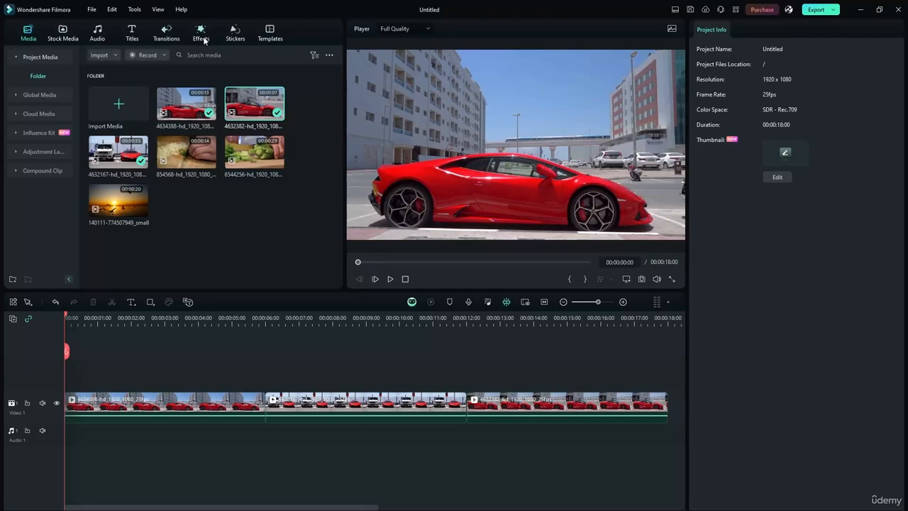
Place Warp Zoom 3 transitions at both cuts between the three car clips.
{"action": "left_click", "coordinate": [163, 34]}
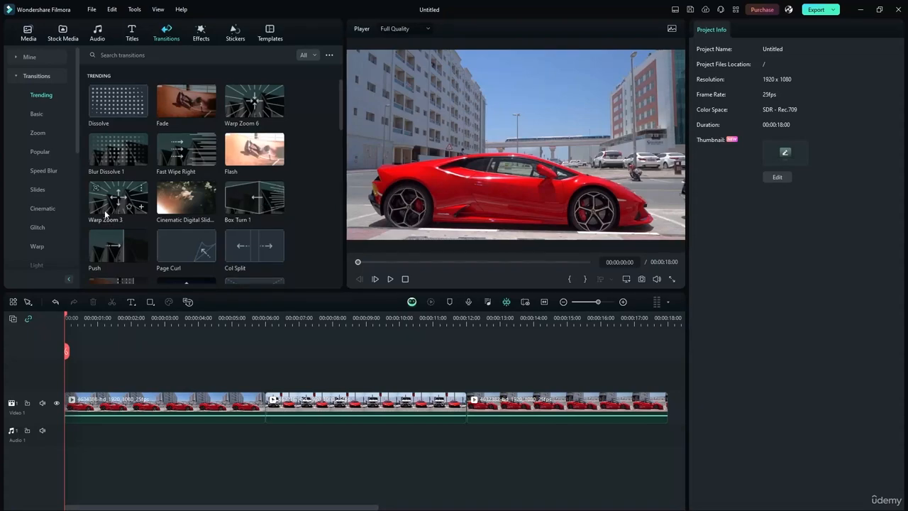
{"action": "left_click_drag", "start_coordinate": [111, 202], "coordinate": [264, 405]}
{"action": "left_click", "coordinate": [142, 187]}
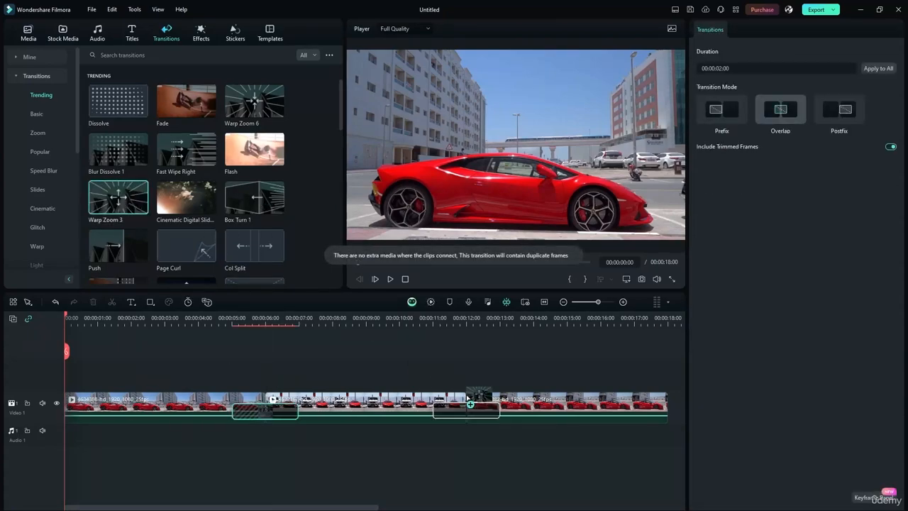
Preview the first transition, return to the start, and bring up the Titles library.
{"action": "left_click", "coordinate": [206, 318]}
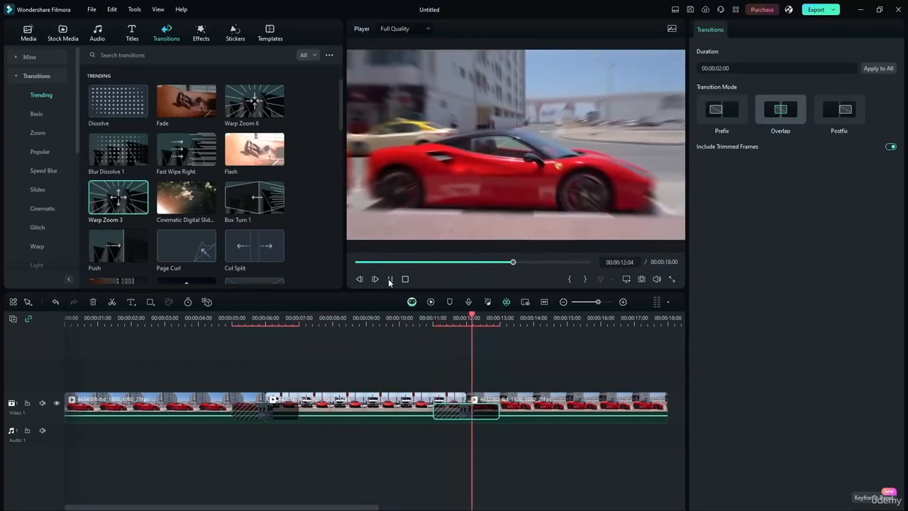
{"action": "left_click", "coordinate": [390, 280]}
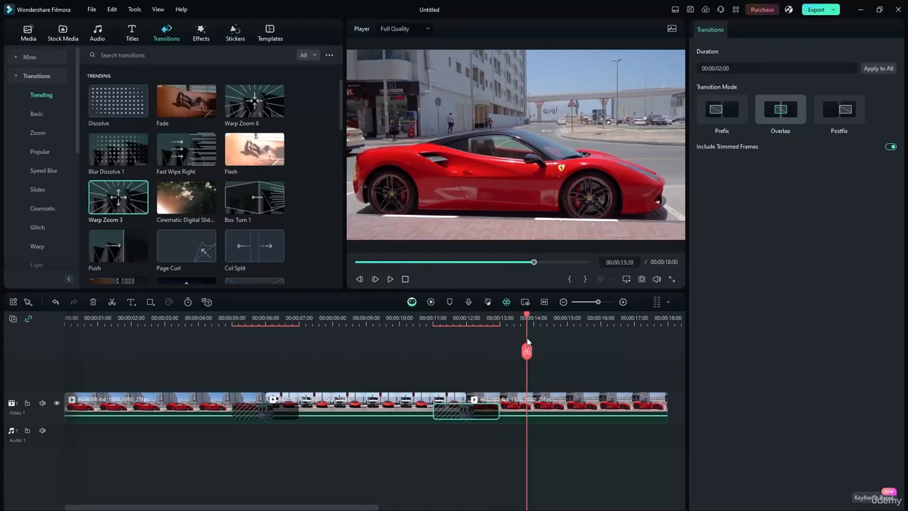
{"action": "left_click_drag", "start_coordinate": [527, 316], "coordinate": [65, 317]}
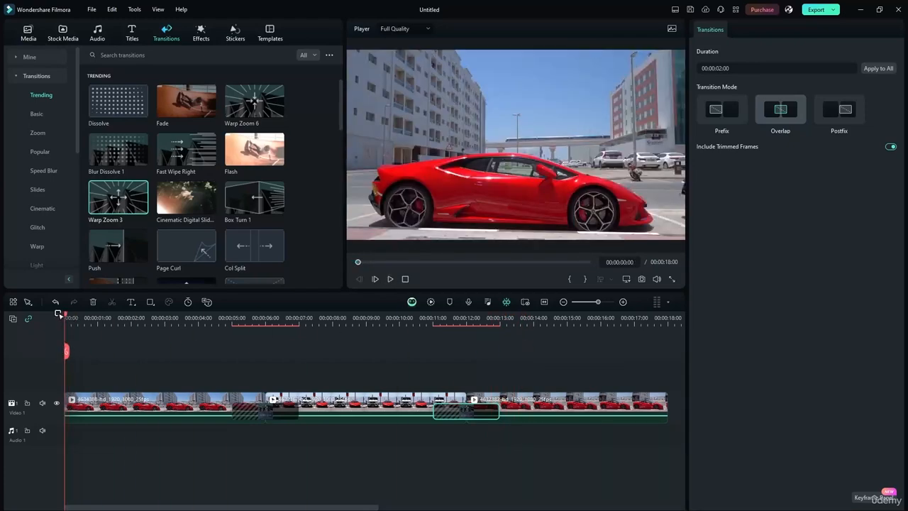
{"action": "left_click", "coordinate": [132, 33]}
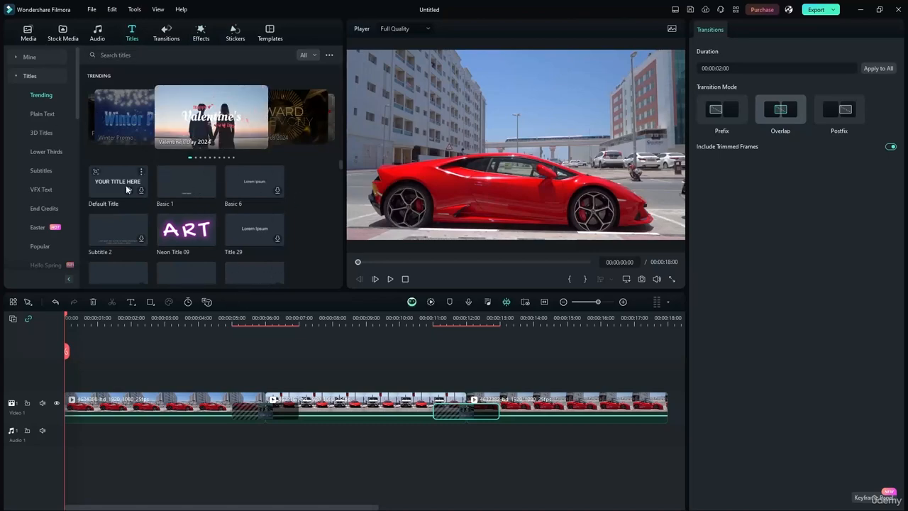
{"action": "left_click_drag", "start_coordinate": [128, 189], "coordinate": [77, 370]}
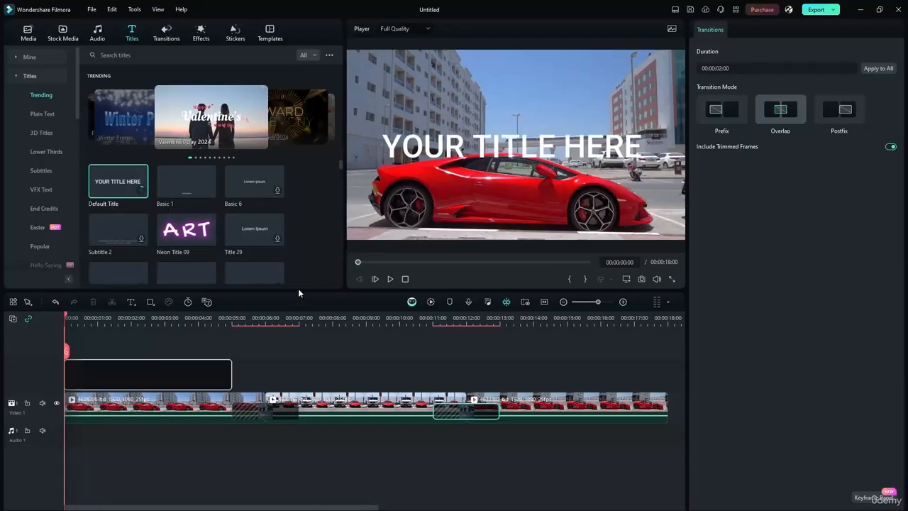
{"action": "left_click", "coordinate": [484, 162]}
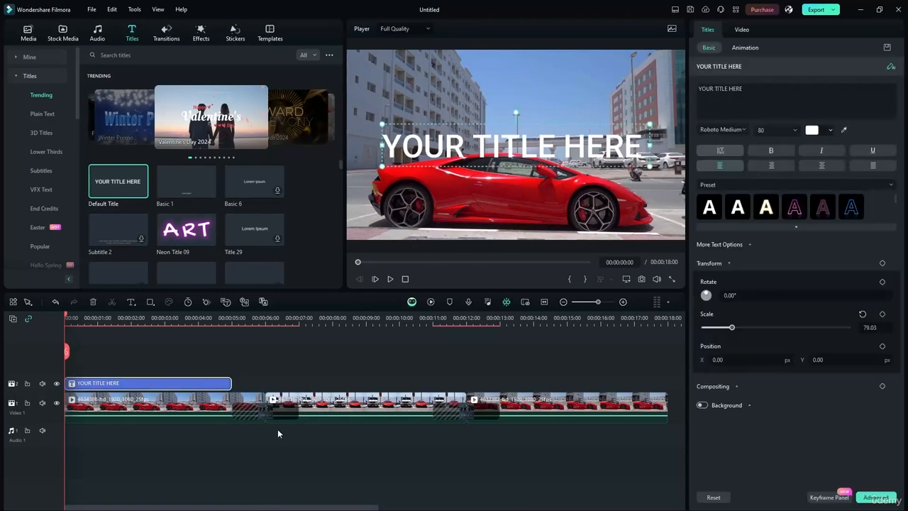
{"action": "left_click", "coordinate": [325, 366]}
{"action": "left_click", "coordinate": [154, 385]}
{"action": "left_click", "coordinate": [390, 279]}
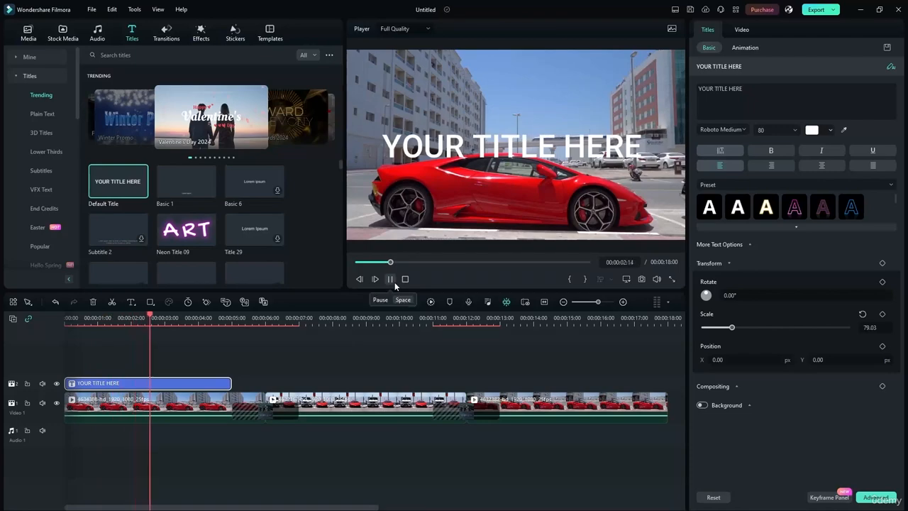
{"action": "left_click", "coordinate": [393, 280]}
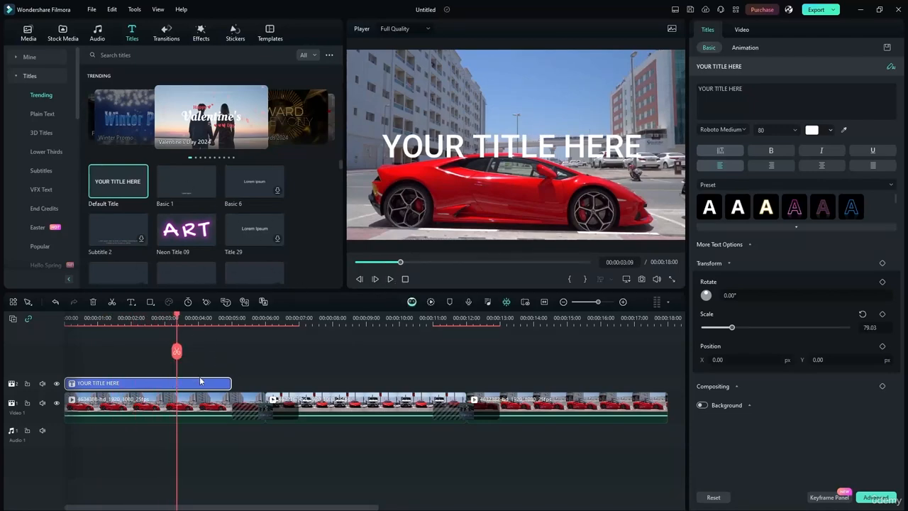
{"action": "key", "text": "Delete"}
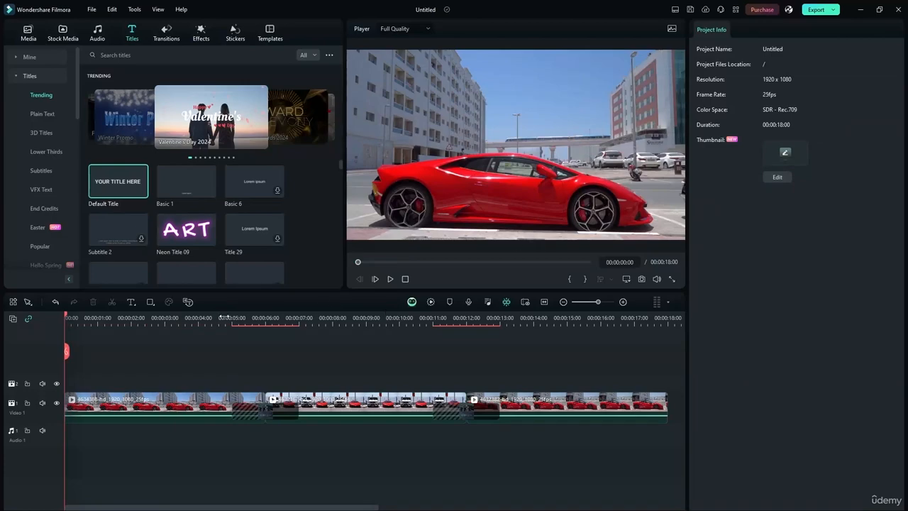
Preview Title 29, Neon Title 09, Subtitle 2, Travel Chic Title 2 and Big Title Pack Title 03.
{"action": "left_click", "coordinate": [264, 239]}
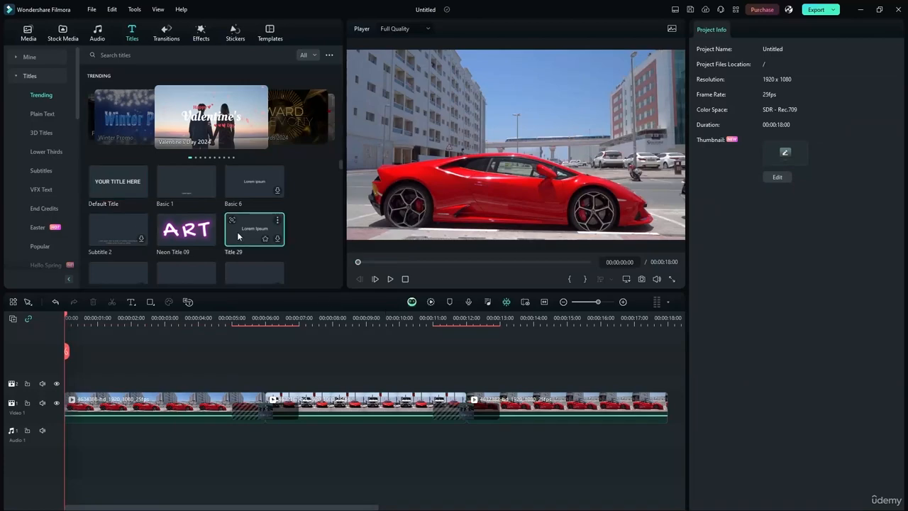
{"action": "left_click", "coordinate": [164, 236]}
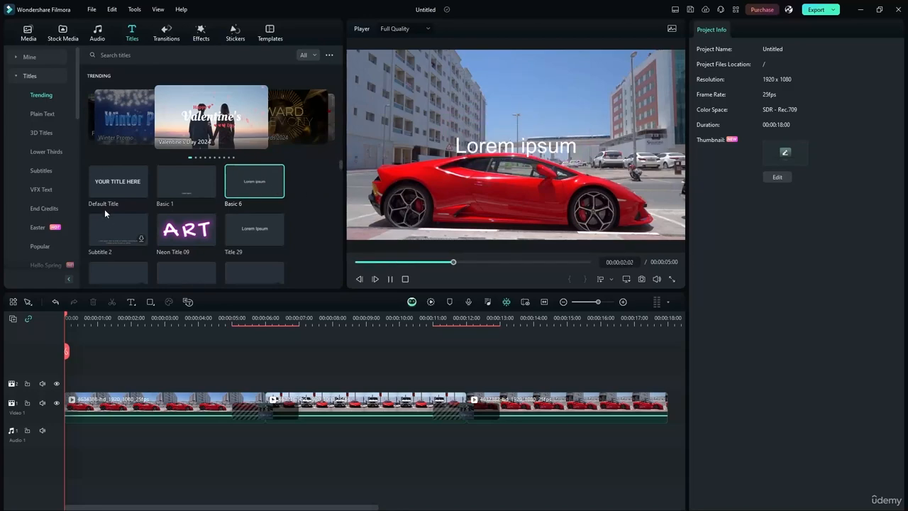
{"action": "left_click", "coordinate": [107, 241]}
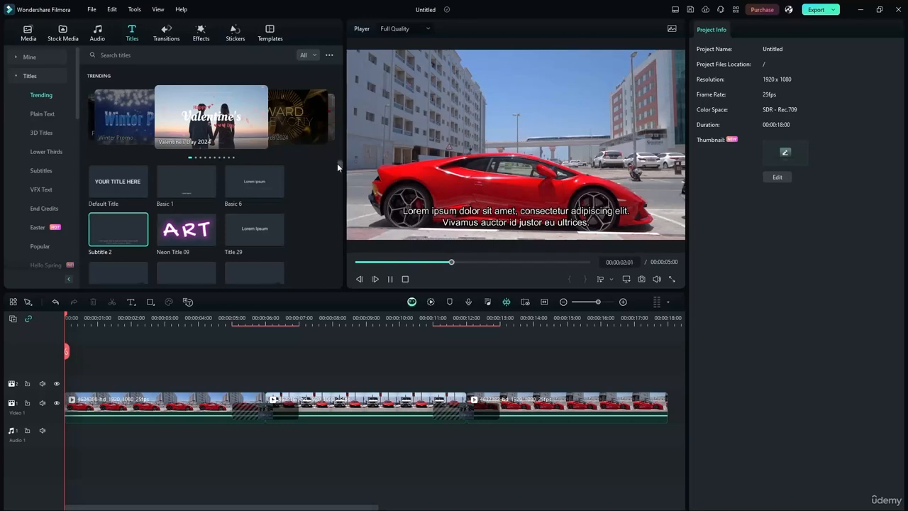
{"action": "left_click_drag", "start_coordinate": [337, 163], "coordinate": [337, 174]}
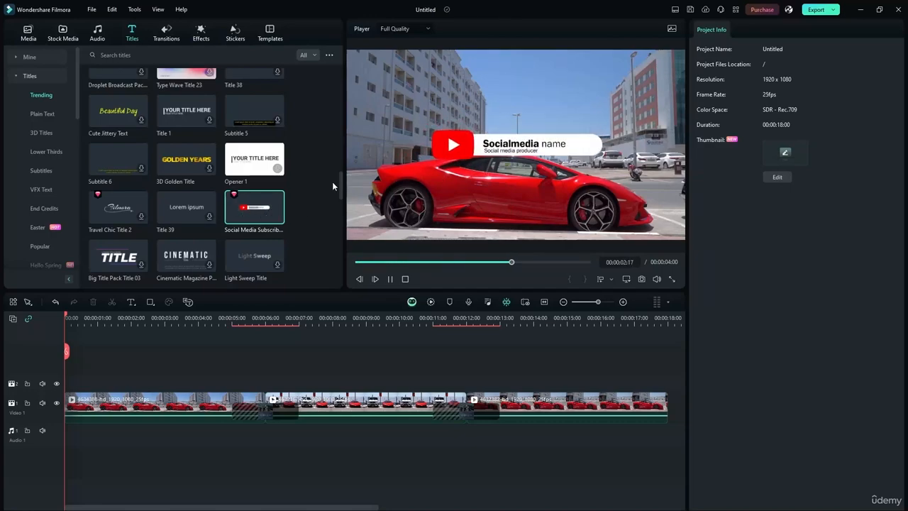
{"action": "left_click", "coordinate": [118, 210]}
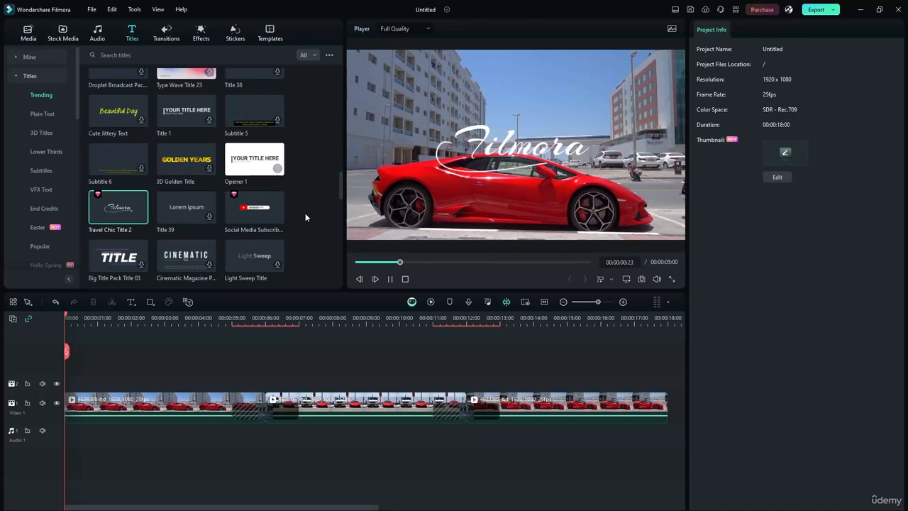
{"action": "left_click", "coordinate": [112, 259]}
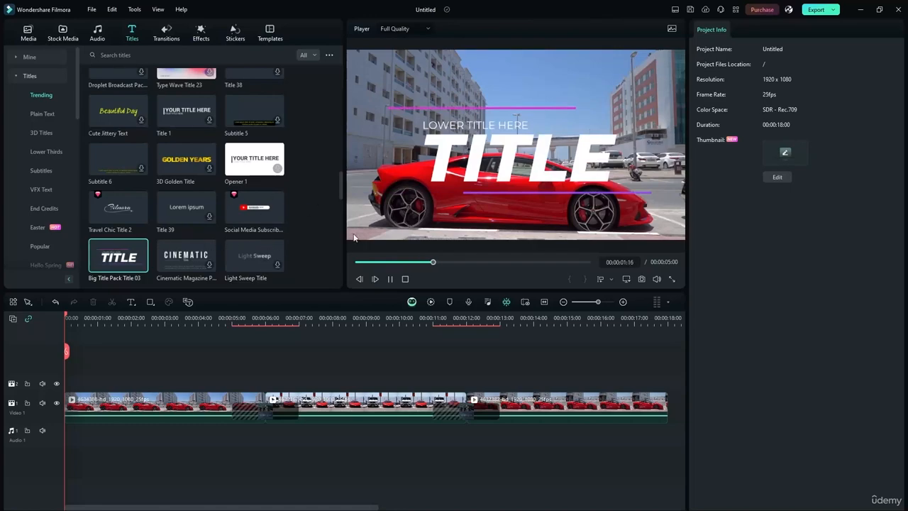
Add Big Title Pack Title 03 at 0:00 on track 2, trimmed to about two seconds, and preview it.
{"action": "left_click_drag", "start_coordinate": [112, 245], "coordinate": [140, 374]}
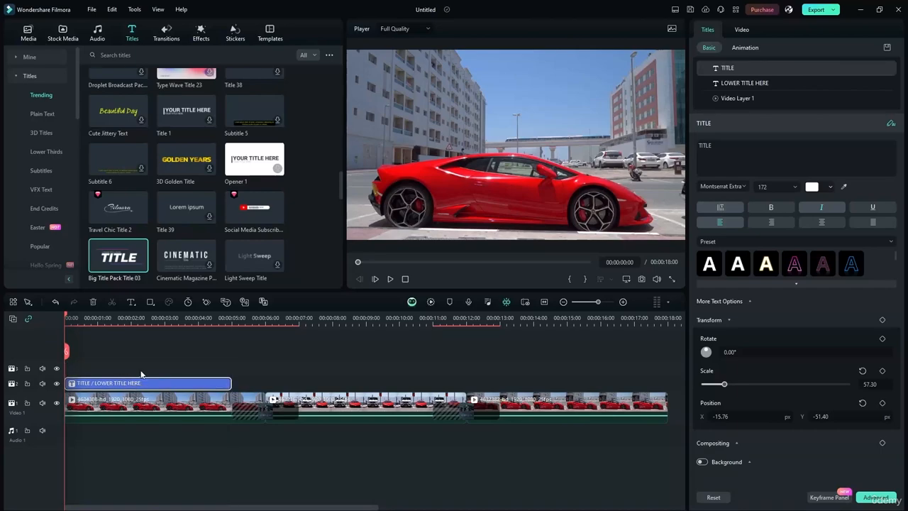
{"action": "left_click_drag", "start_coordinate": [227, 383], "coordinate": [128, 382]}
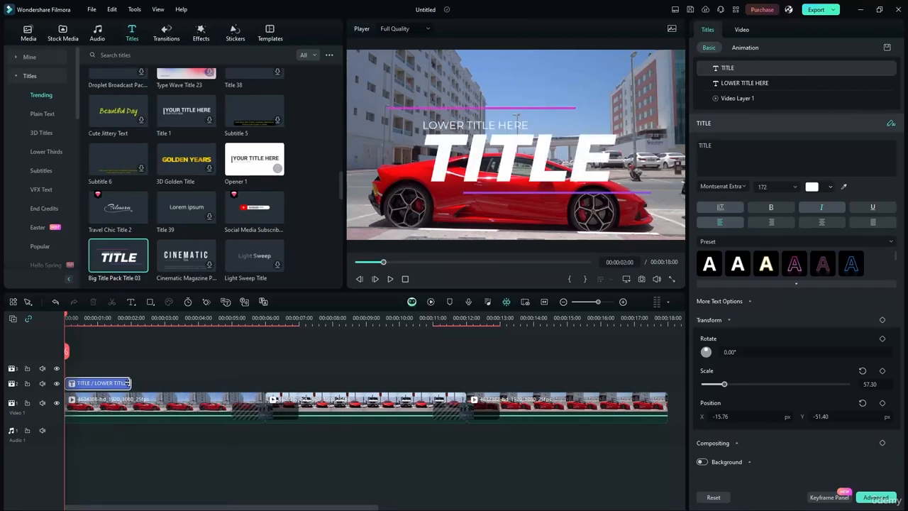
{"action": "left_click", "coordinate": [389, 278]}
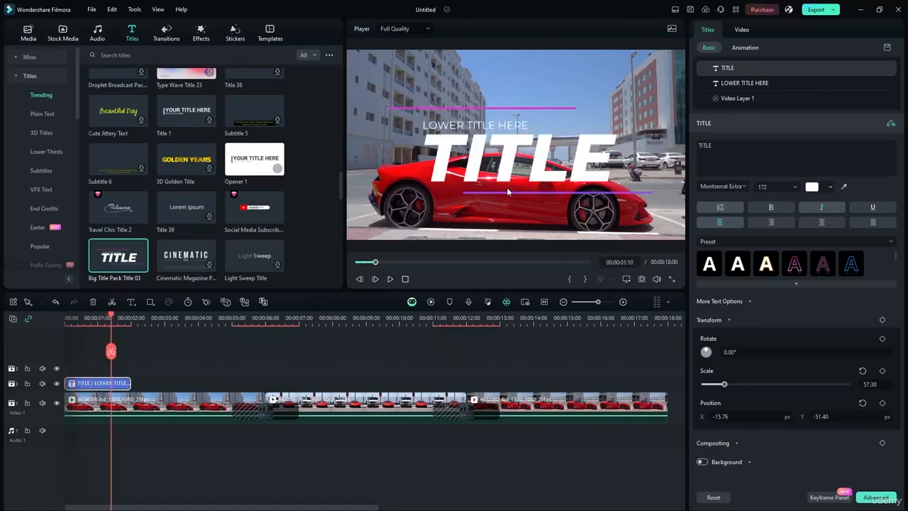
{"action": "left_click", "coordinate": [388, 283]}
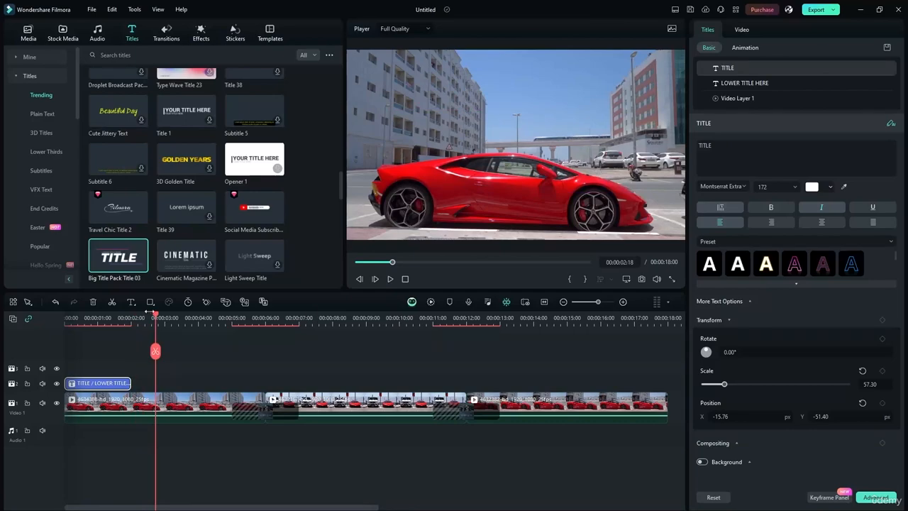
Lengthen the title to about three seconds (00:00:03:02) and replay it from the start.
{"action": "left_click_drag", "start_coordinate": [128, 383], "coordinate": [164, 383]}
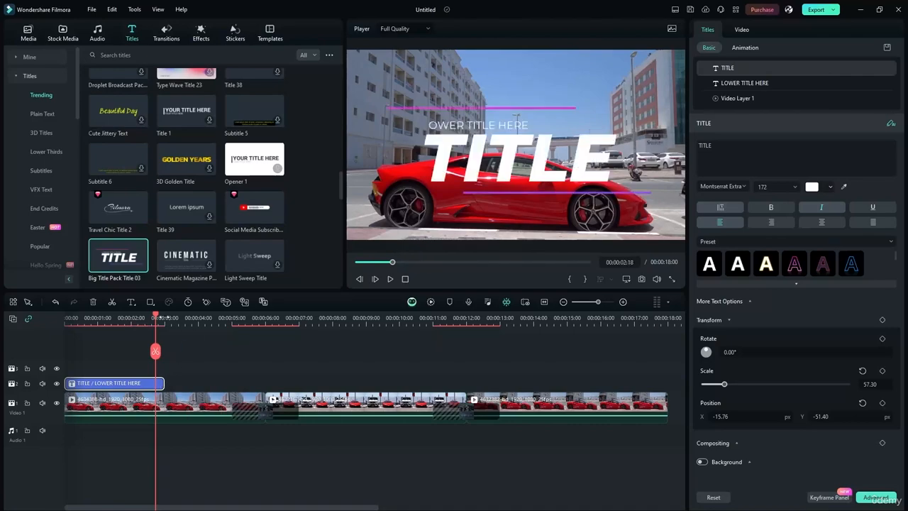
{"action": "key", "text": "Home"}
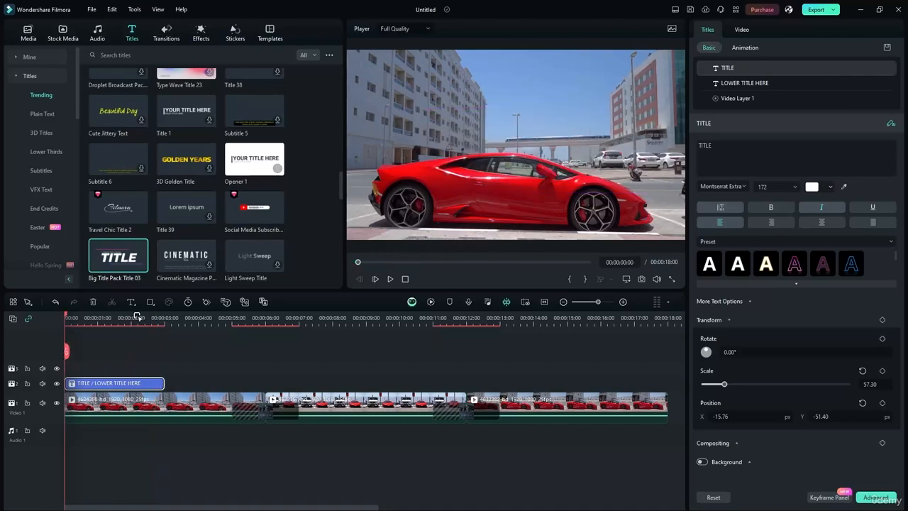
{"action": "left_click", "coordinate": [391, 280]}
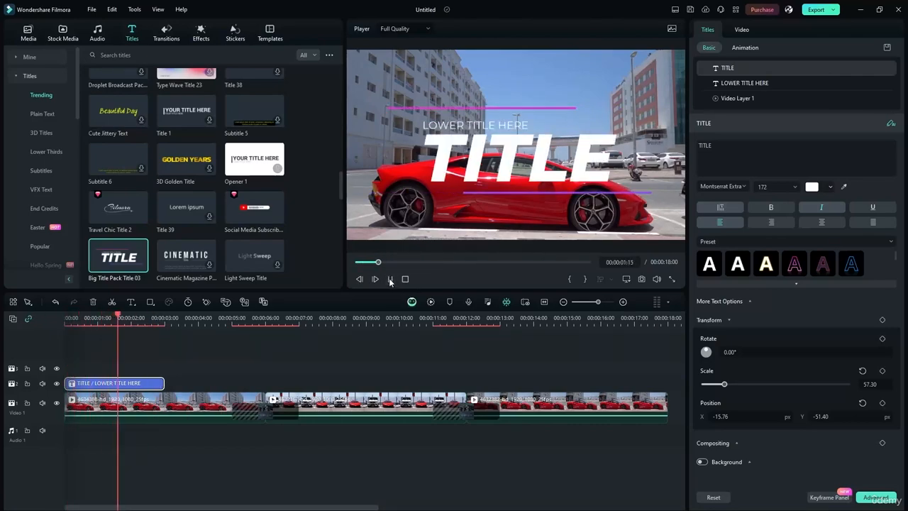
{"action": "left_click", "coordinate": [390, 278]}
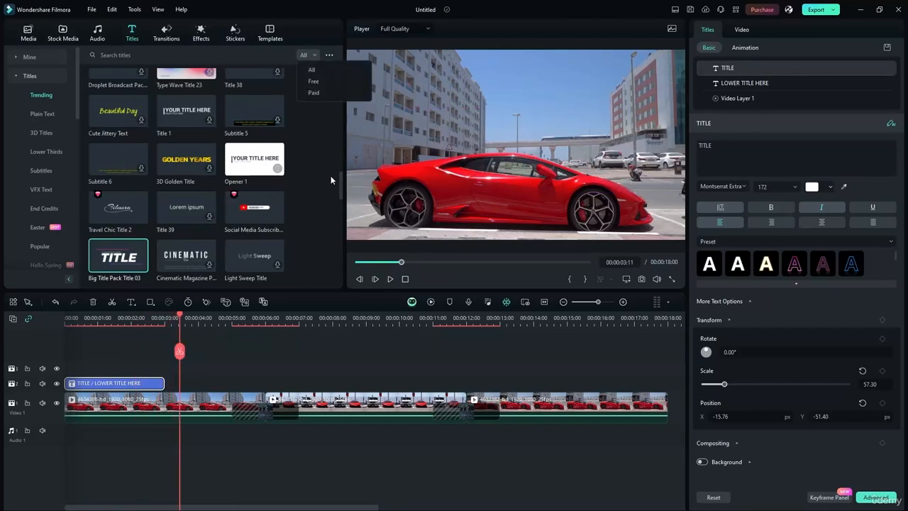
Add the Social Media Subscribe lower third near the end of the timeline and trim it shorter.
{"action": "scroll", "coordinate": [340, 202], "scroll_direction": "down", "scroll_amount": 2}
{"action": "scroll", "coordinate": [344, 207], "scroll_direction": "down", "scroll_amount": 3}
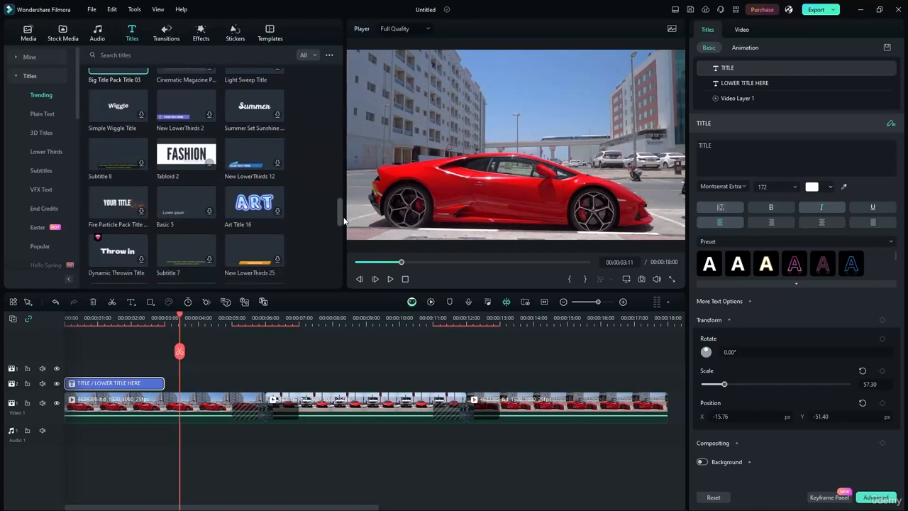
{"action": "scroll", "coordinate": [345, 190], "scroll_direction": "up", "scroll_amount": 6}
{"action": "scroll", "coordinate": [346, 186], "scroll_direction": "down", "scroll_amount": 1}
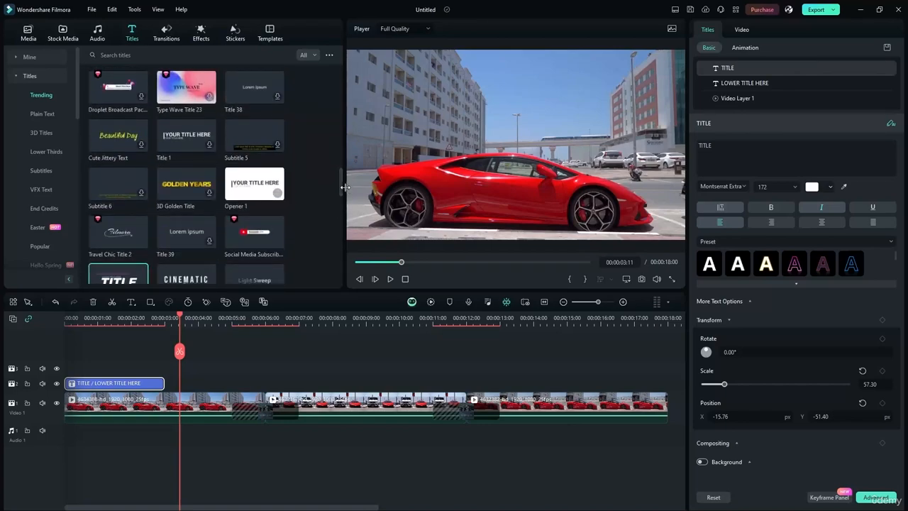
{"action": "left_click_drag", "start_coordinate": [251, 230], "coordinate": [540, 390]}
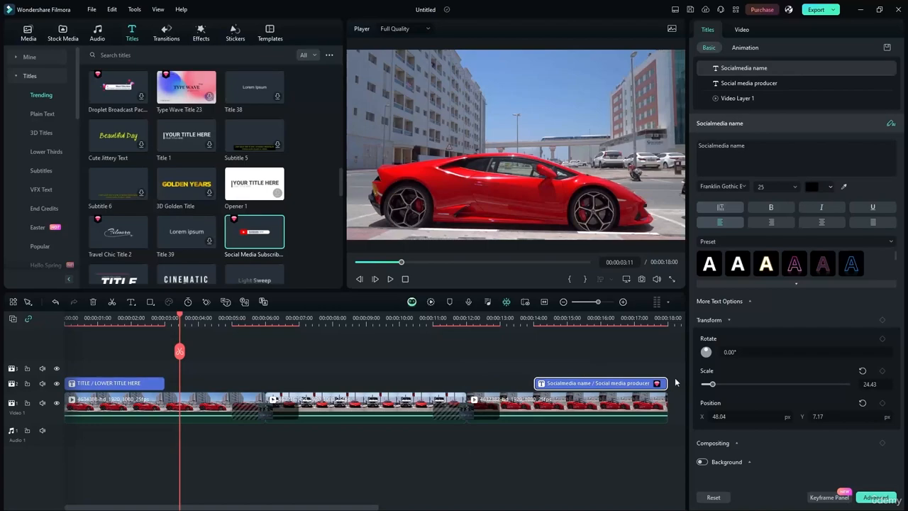
{"action": "left_click_drag", "start_coordinate": [667, 384], "coordinate": [622, 384]}
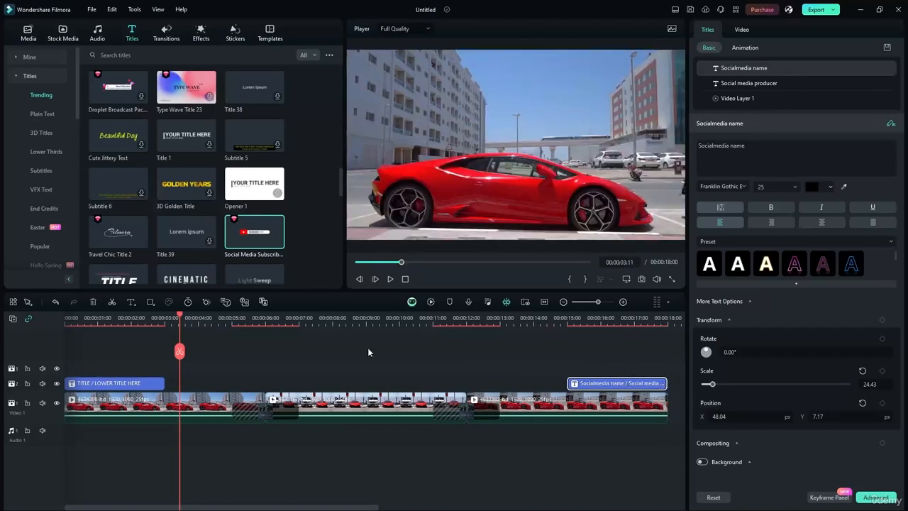
Preview the Socialmedia name lower third over the Ferrari clip's final seconds.
{"action": "left_click_drag", "start_coordinate": [178, 318], "coordinate": [512, 345]}
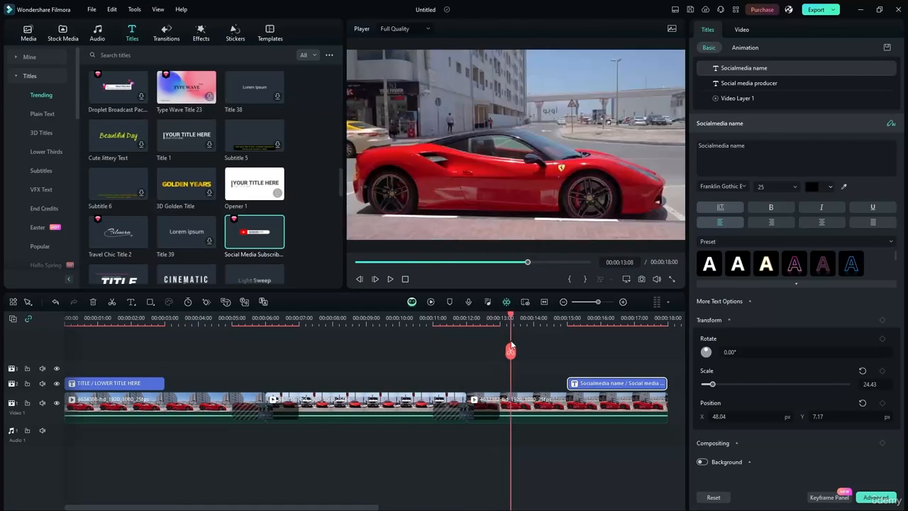
{"action": "left_click", "coordinate": [389, 279]}
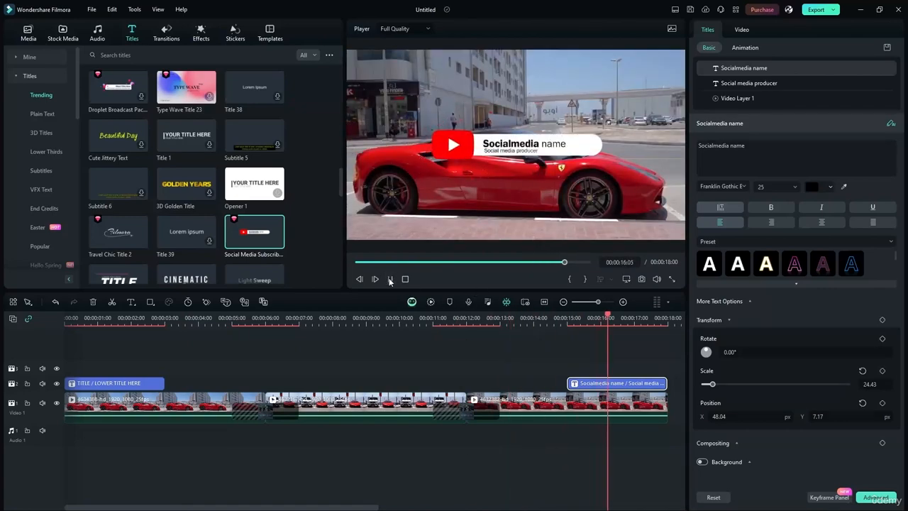
{"action": "key", "text": "space"}
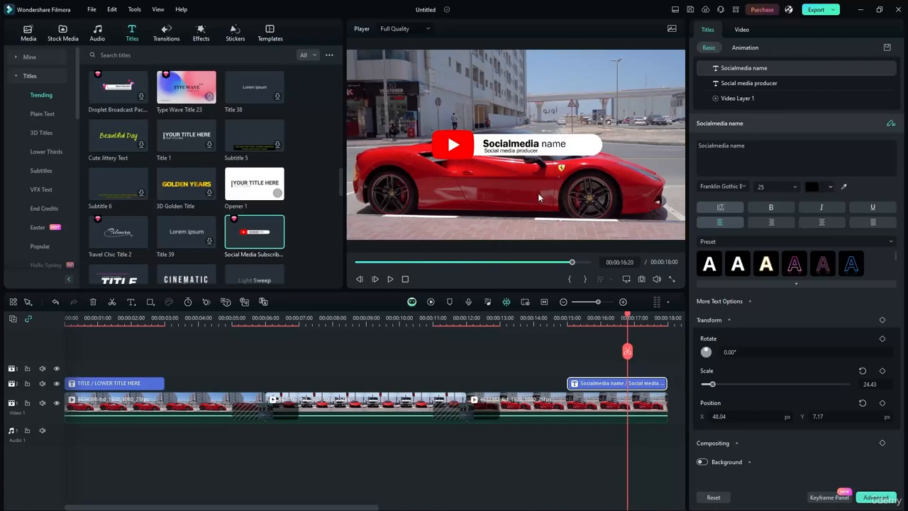
{"action": "double_click", "coordinate": [519, 145]}
{"action": "left_click", "coordinate": [530, 143]}
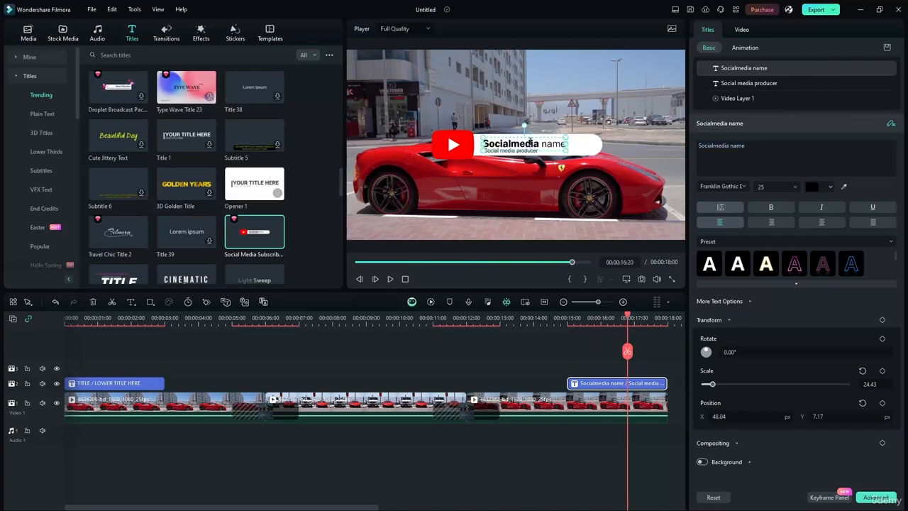
{"action": "left_click", "coordinate": [454, 333]}
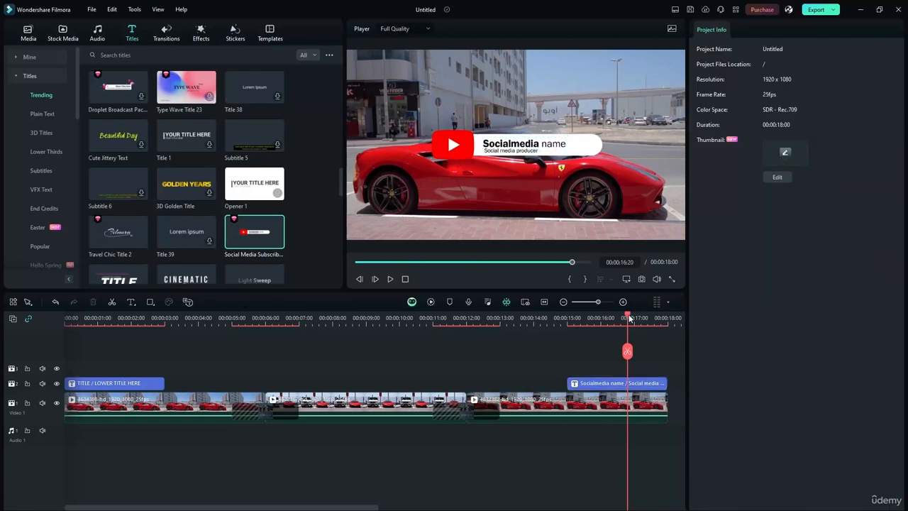
Return to the start, select the opening title clip, and browse the My Titles and Material Pack categories.
{"action": "left_click_drag", "start_coordinate": [628, 318], "coordinate": [101, 319]}
{"action": "left_click", "coordinate": [117, 383]}
{"action": "left_click", "coordinate": [18, 60]}
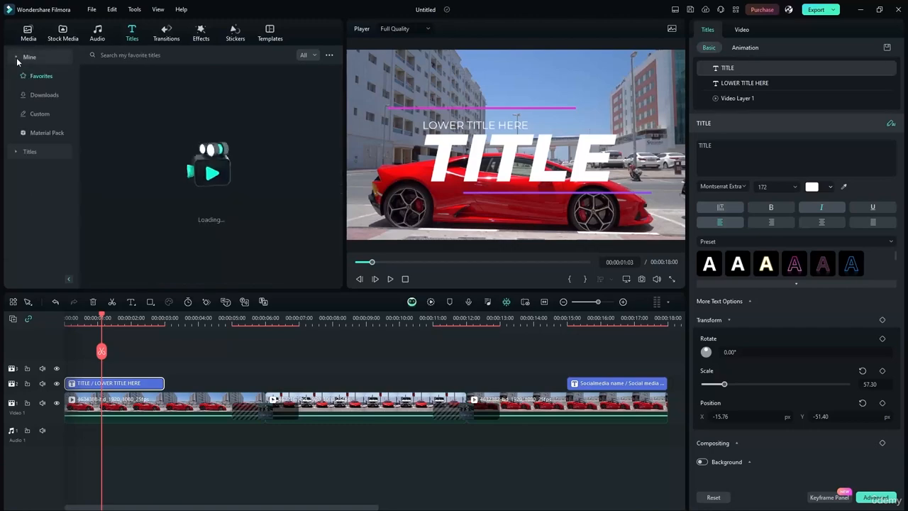
{"action": "left_click", "coordinate": [39, 133]}
{"action": "left_click", "coordinate": [22, 59]}
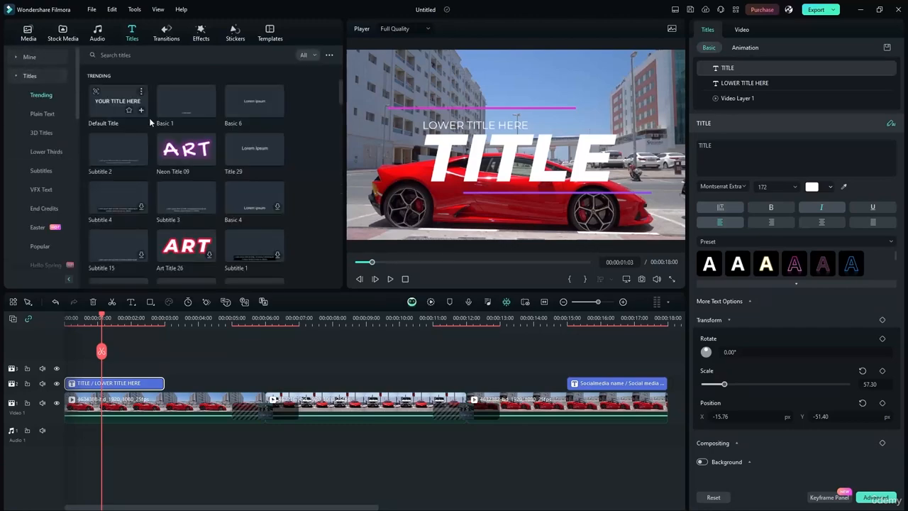
Move the big TITLE text down over the car to X 19.48, Y -217.66.
{"action": "left_click", "coordinate": [459, 156]}
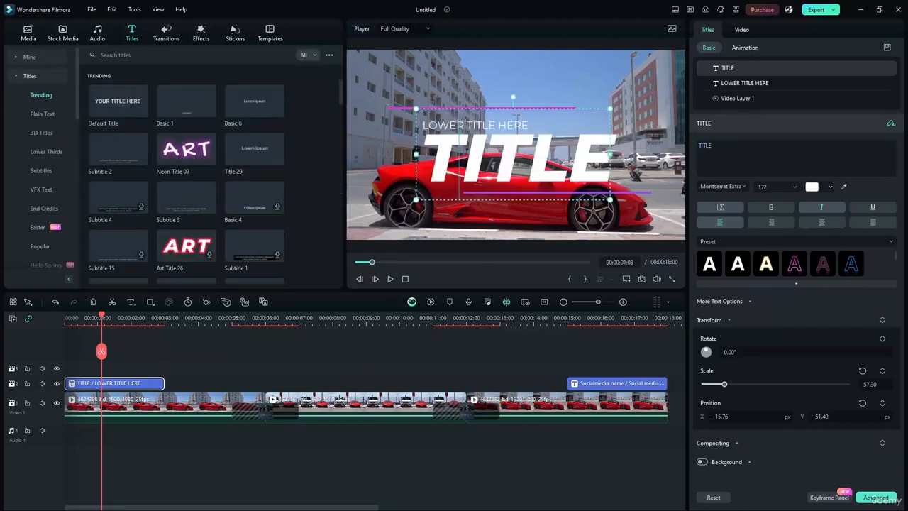
{"action": "left_click", "coordinate": [340, 156]}
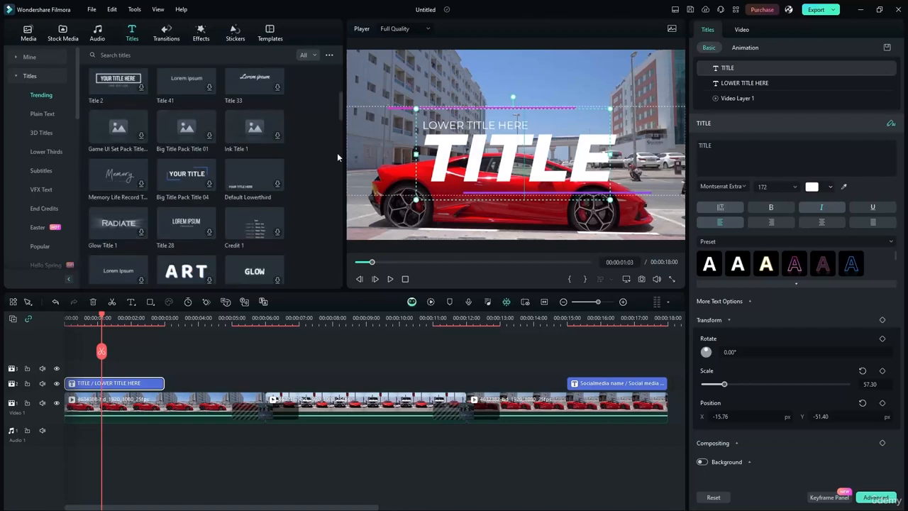
{"action": "left_click", "coordinate": [485, 157]}
{"action": "left_click_drag", "start_coordinate": [485, 157], "coordinate": [490, 185]}
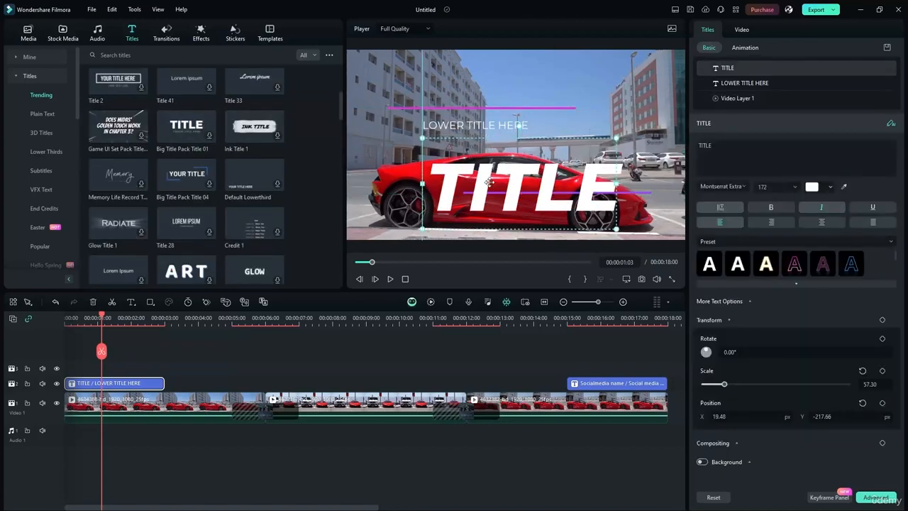
{"action": "left_click", "coordinate": [480, 126]}
{"action": "double_click", "coordinate": [480, 126]}
{"action": "left_click", "coordinate": [481, 126]}
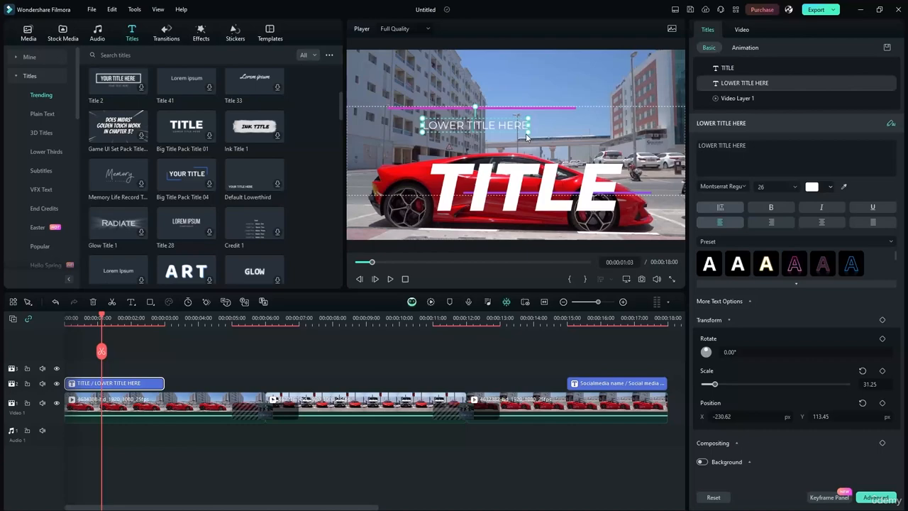
Change LOWER TITLE HERE to LAMBORGHINI SHOWCASE and raise the TITLE text to Y -105.55.
{"action": "double_click", "coordinate": [541, 201]}
{"action": "double_click", "coordinate": [505, 122]}
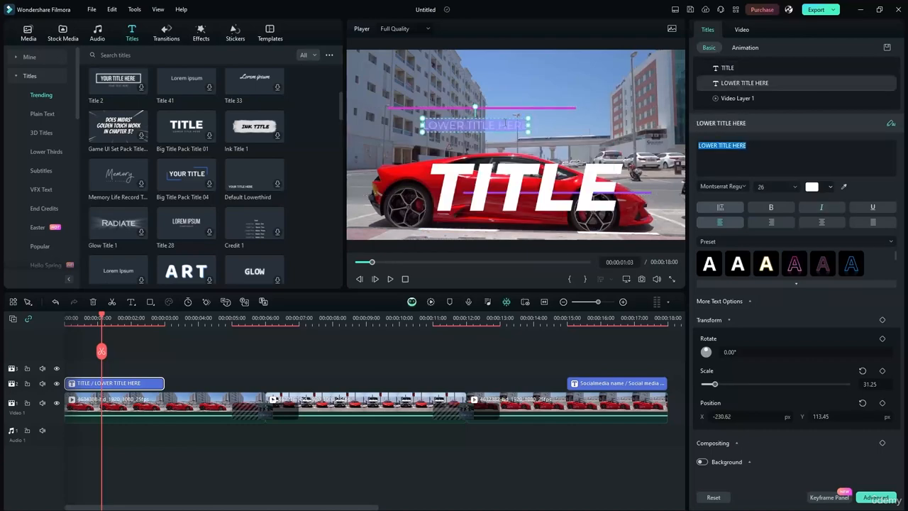
{"action": "type", "text": "LAM"}
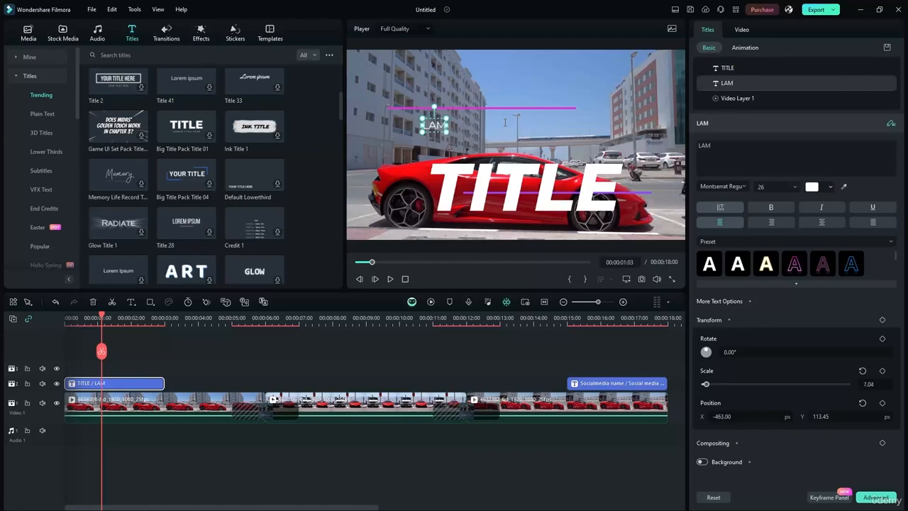
{"action": "type", "text": "BORGHI"}
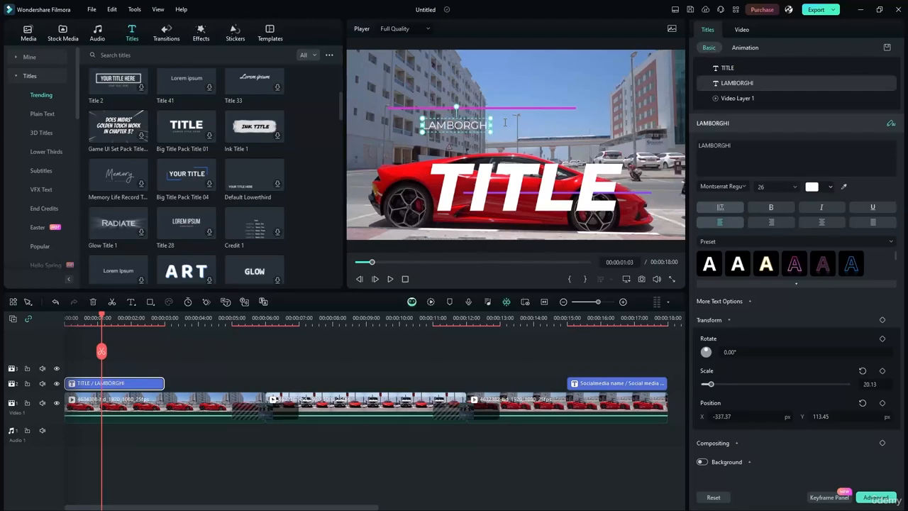
{"action": "type", "text": "IN"}
{"action": "key", "text": "BackSpace"}
{"action": "key", "text": "BackSpace"}
{"action": "type", "text": "NI"}
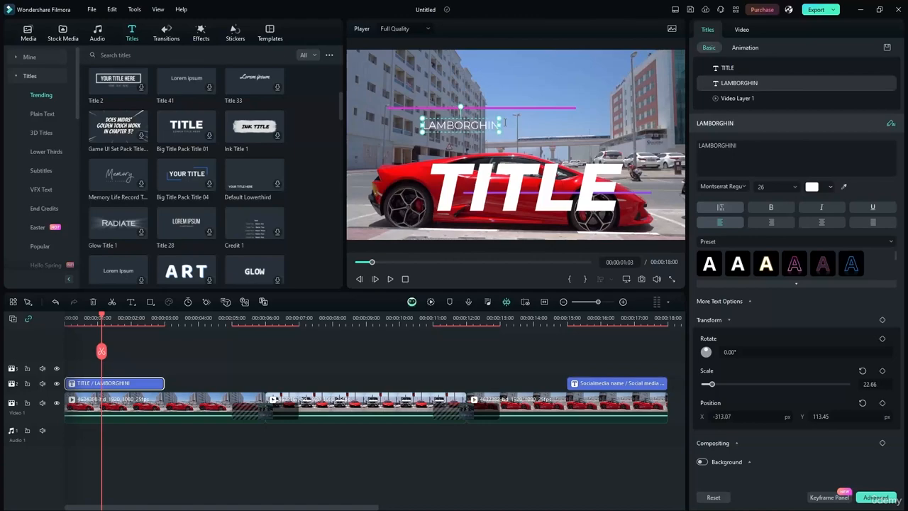
{"action": "type", "text": " SHOWCASE"}
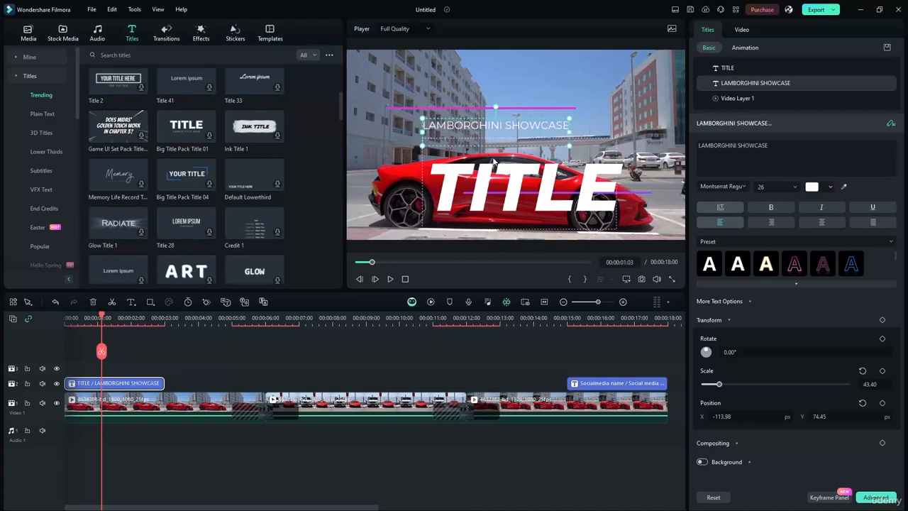
{"action": "left_click_drag", "start_coordinate": [478, 188], "coordinate": [519, 167]}
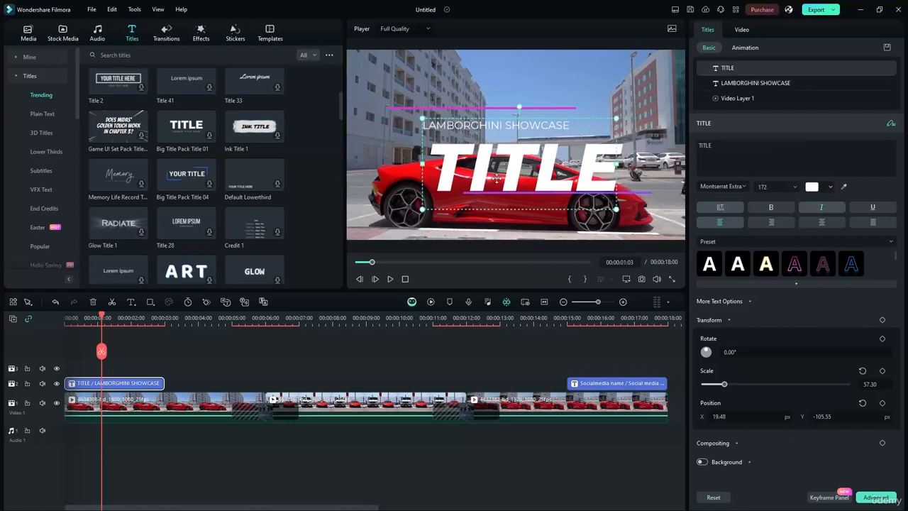
Position the big title just below LAMBORGHINI SHOWCASE and retype it as CARZ.
{"action": "left_click", "coordinate": [528, 167]}
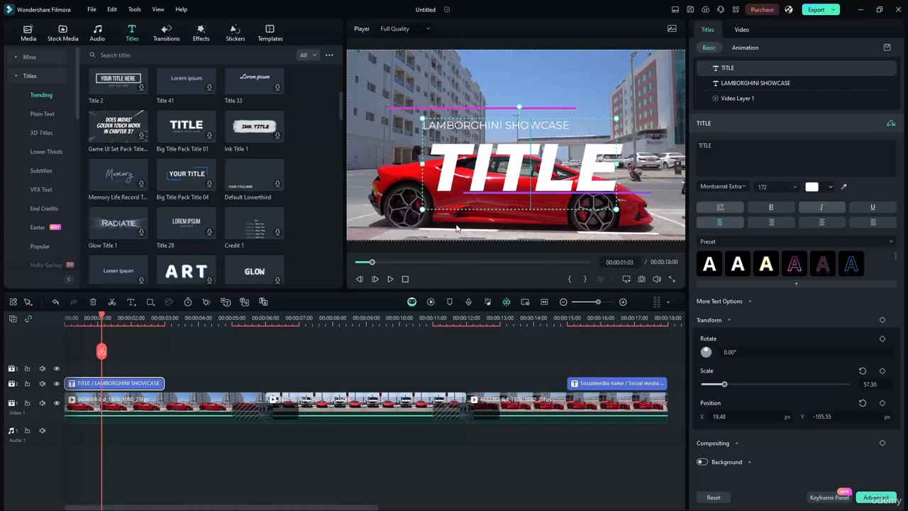
{"action": "left_click_drag", "start_coordinate": [504, 184], "coordinate": [503, 172]}
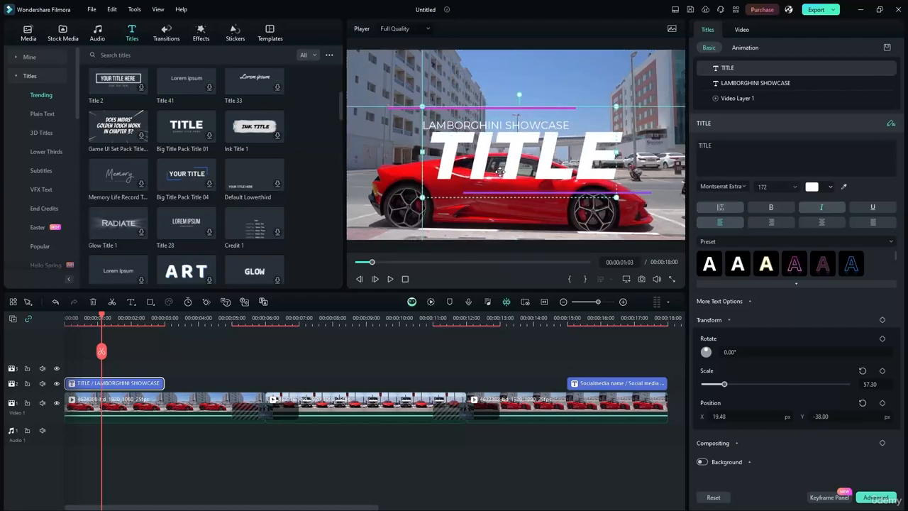
{"action": "left_click_drag", "start_coordinate": [500, 173], "coordinate": [501, 175]}
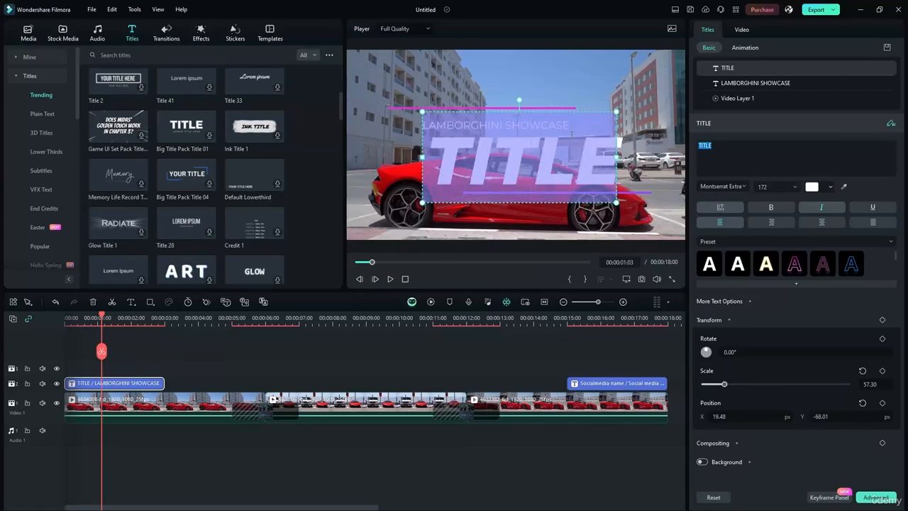
{"action": "type", "text": "CAR"}
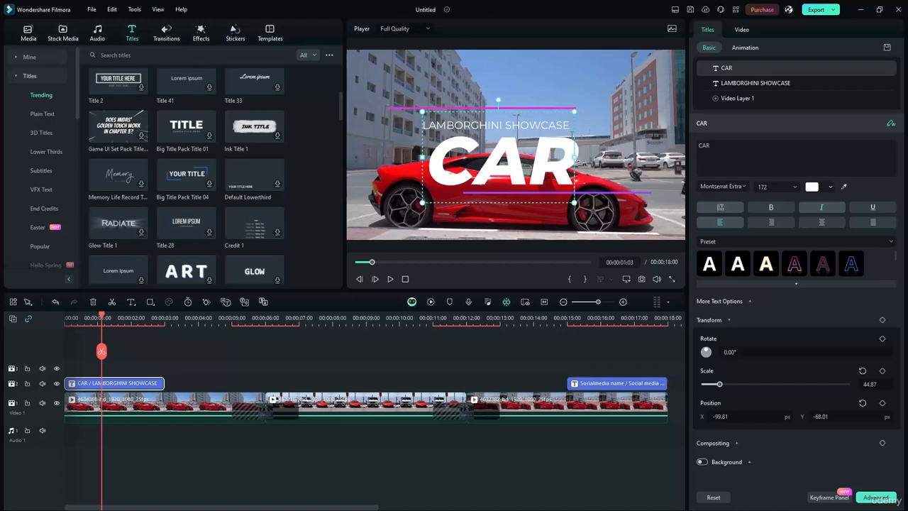
{"action": "type", "text": "Z"}
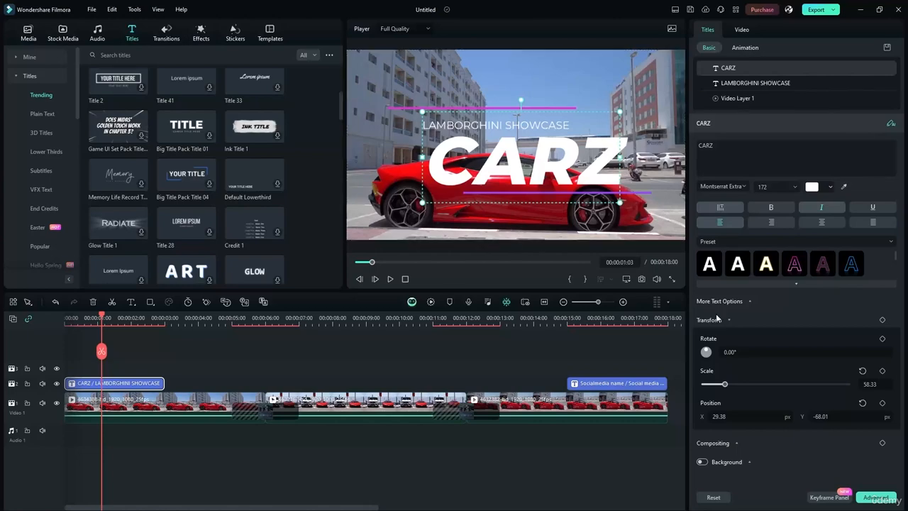
Try several text style presets on CARZ, settle on yellow, and move it lower.
{"action": "left_click", "coordinate": [795, 264]}
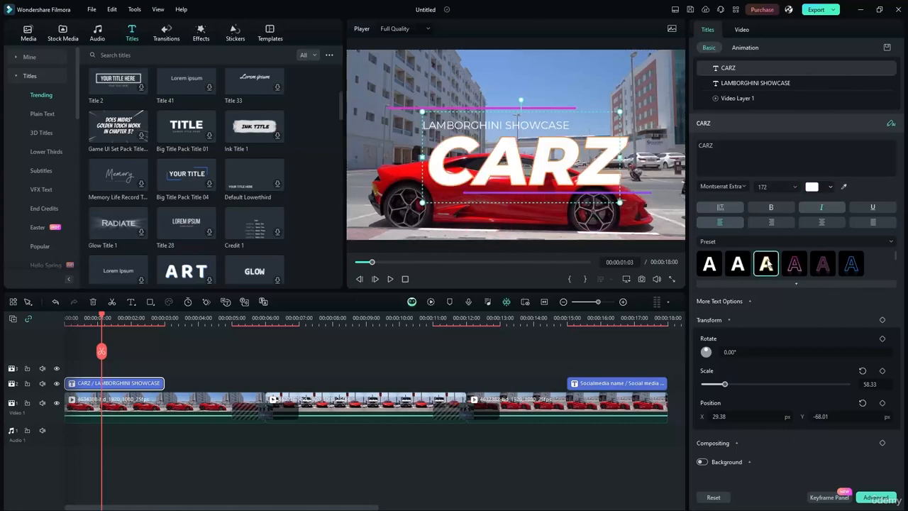
{"action": "left_click", "coordinate": [823, 263]}
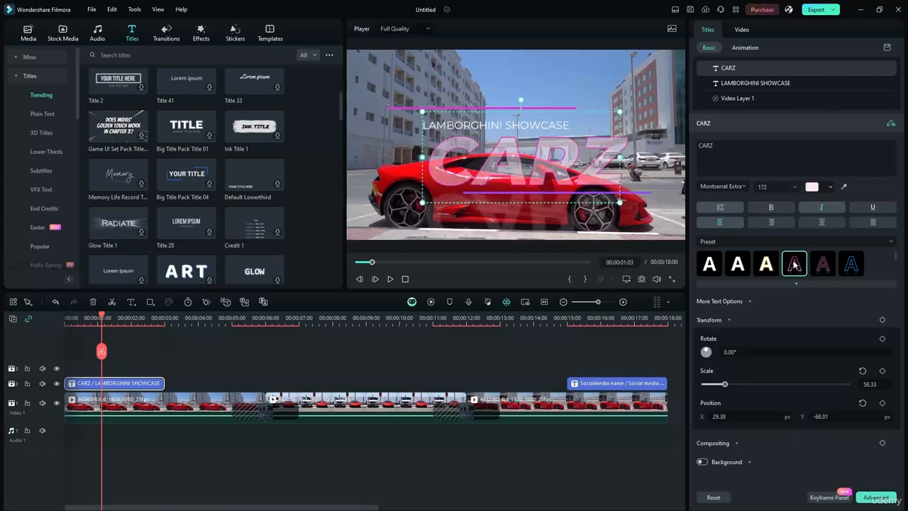
{"action": "left_click", "coordinate": [795, 264]}
{"action": "left_click", "coordinate": [851, 264]}
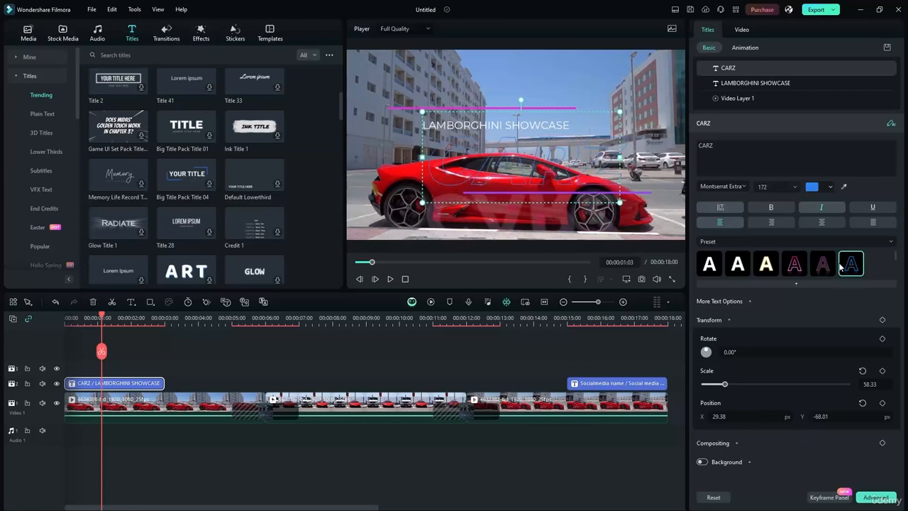
{"action": "left_click", "coordinate": [795, 283]}
{"action": "left_click", "coordinate": [739, 301]}
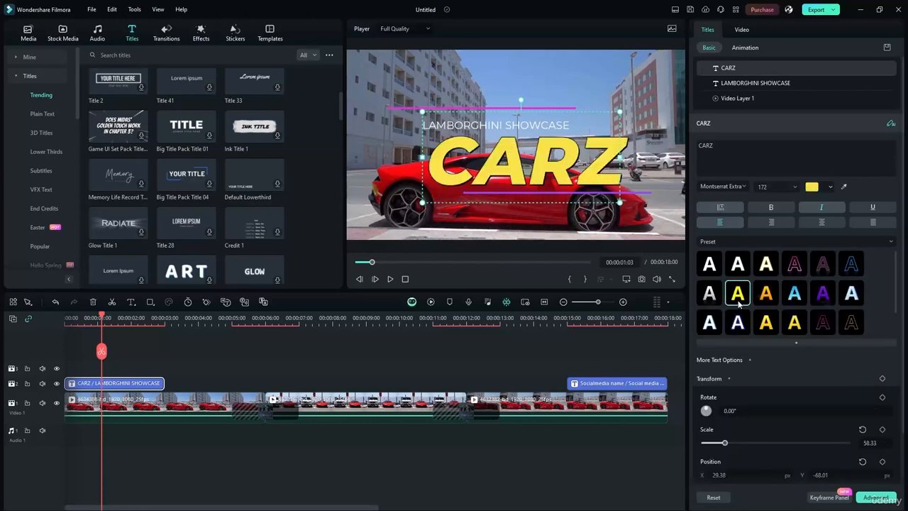
{"action": "left_click_drag", "start_coordinate": [485, 152], "coordinate": [491, 176]}
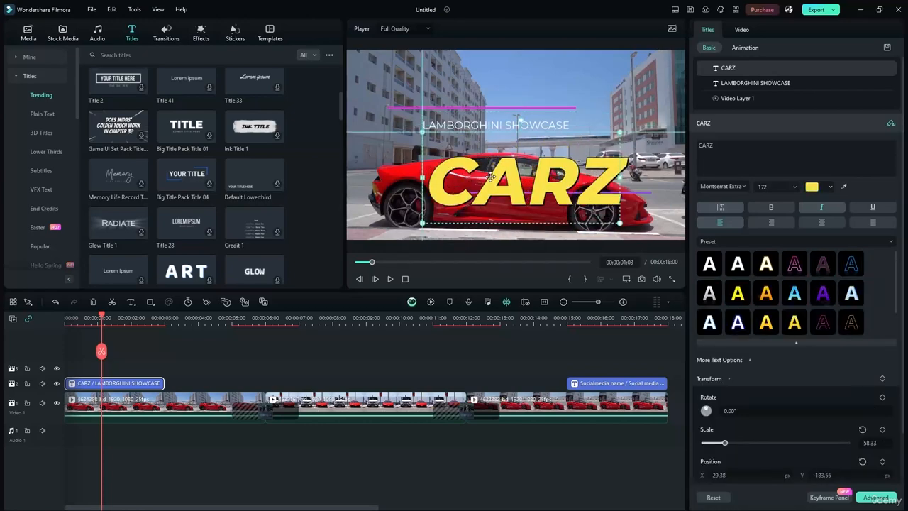
Restyle LAMBORGHINI SHOWCASE with a magenta preset, move CARZ back up, and play from the start.
{"action": "left_click", "coordinate": [496, 124]}
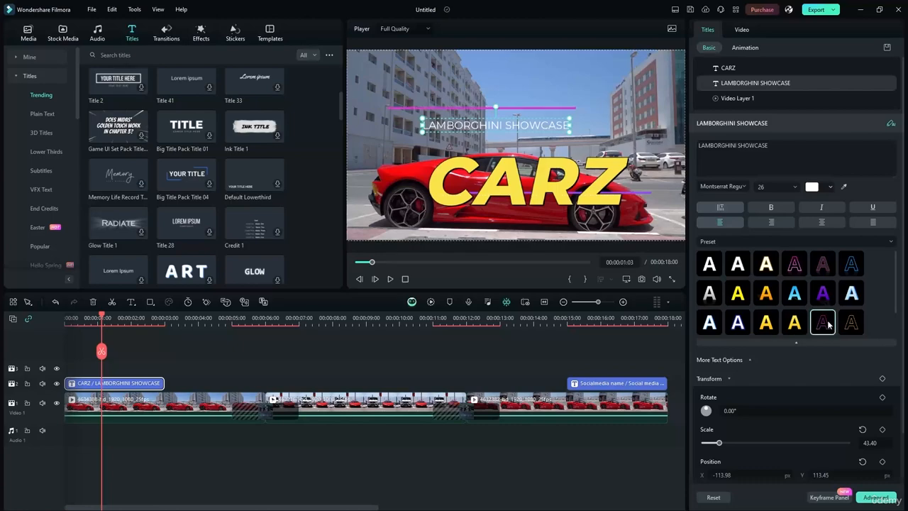
{"action": "left_click", "coordinate": [795, 322]}
{"action": "left_click", "coordinate": [737, 323]}
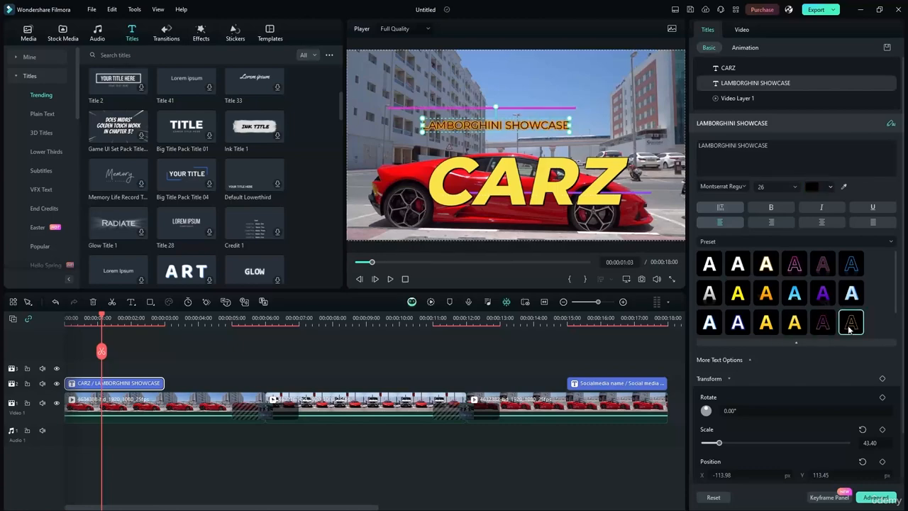
{"action": "scroll", "coordinate": [745, 323], "scroll_direction": "down", "scroll_amount": 1}
{"action": "left_click", "coordinate": [738, 323]}
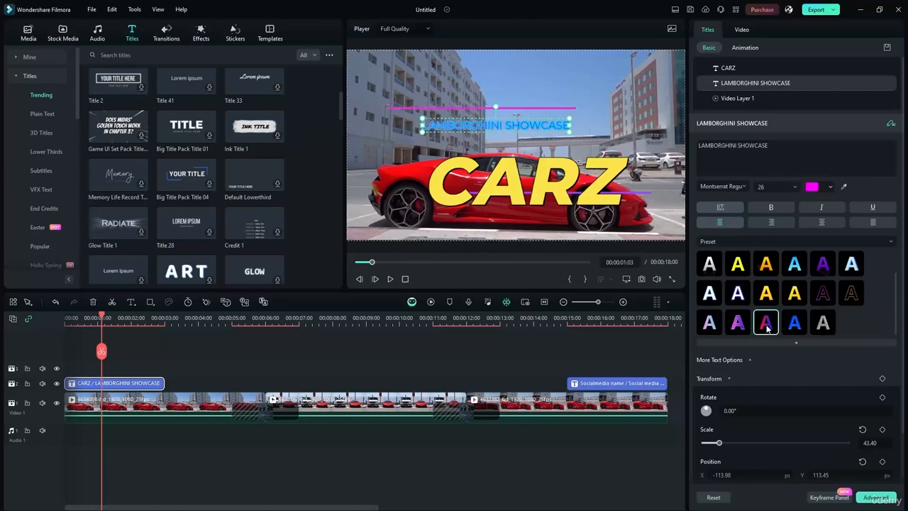
{"action": "left_click", "coordinate": [765, 322]}
{"action": "left_click_drag", "start_coordinate": [510, 187], "coordinate": [507, 171]}
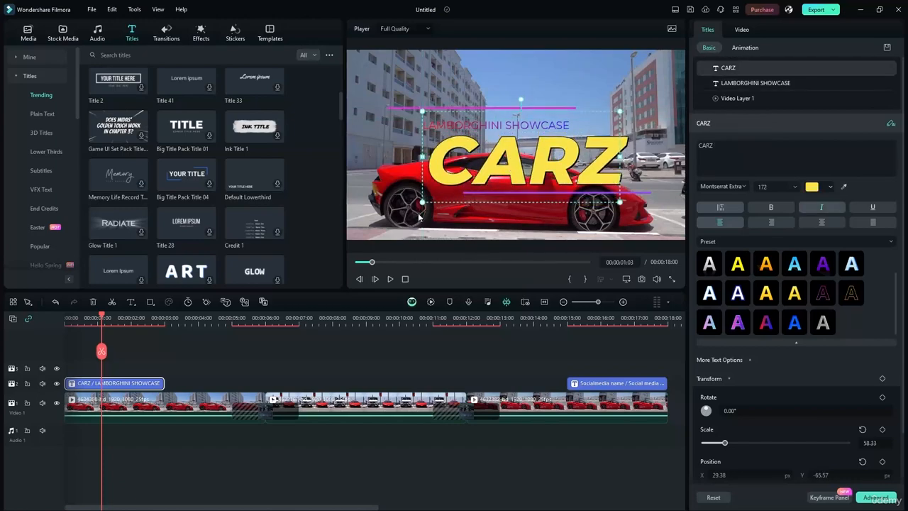
{"action": "left_click_drag", "start_coordinate": [103, 319], "coordinate": [67, 318]}
{"action": "left_click", "coordinate": [390, 279]}
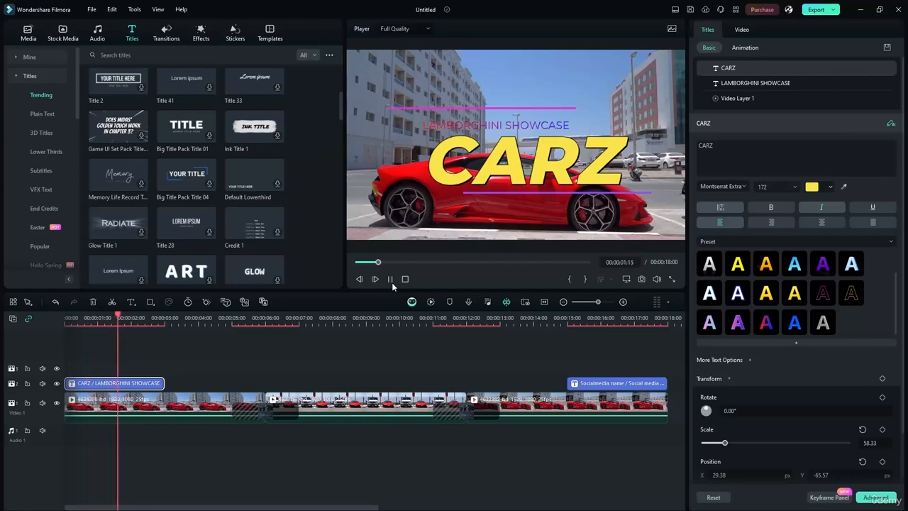
Stop playback, jump to 00:00:16:20, and change the lower third's name line to CARZ.
{"action": "left_click", "coordinate": [391, 280]}
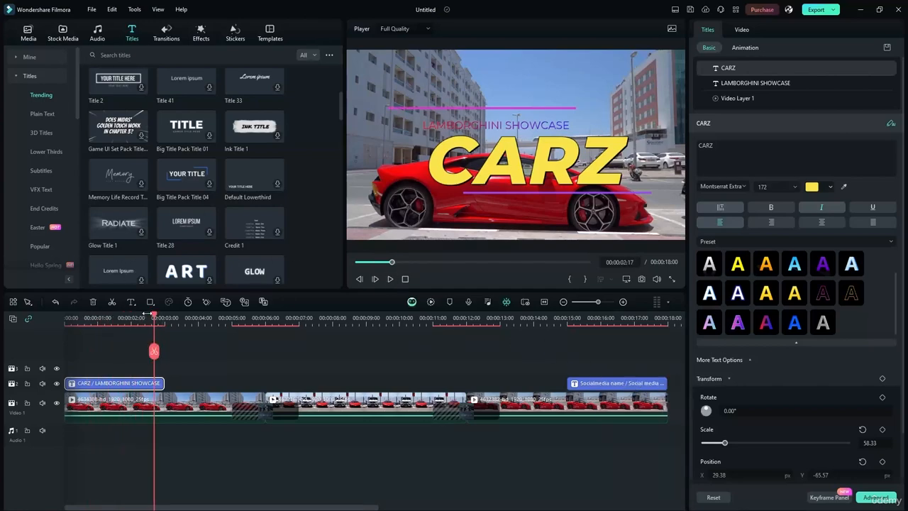
{"action": "left_click_drag", "start_coordinate": [154, 315], "coordinate": [627, 333]}
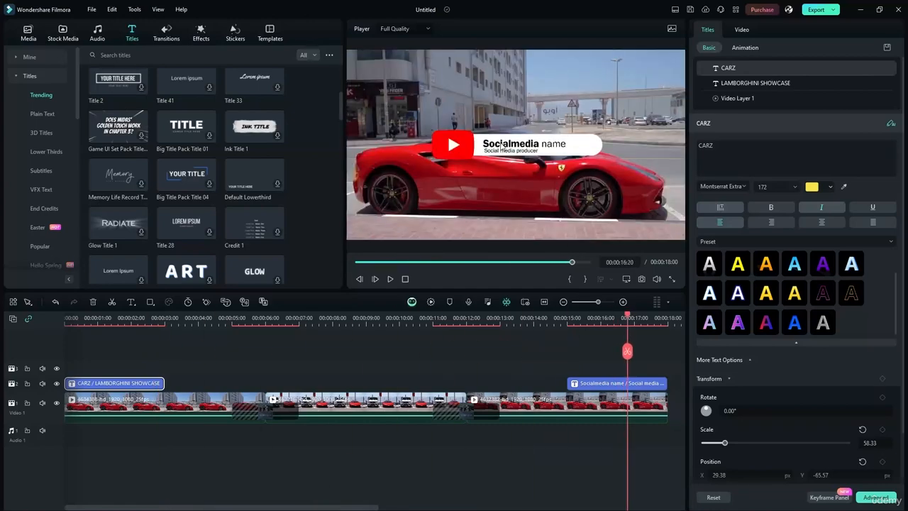
{"action": "left_click", "coordinate": [501, 146]}
{"action": "double_click", "coordinate": [501, 146]}
{"action": "type", "text": "CARZ"}
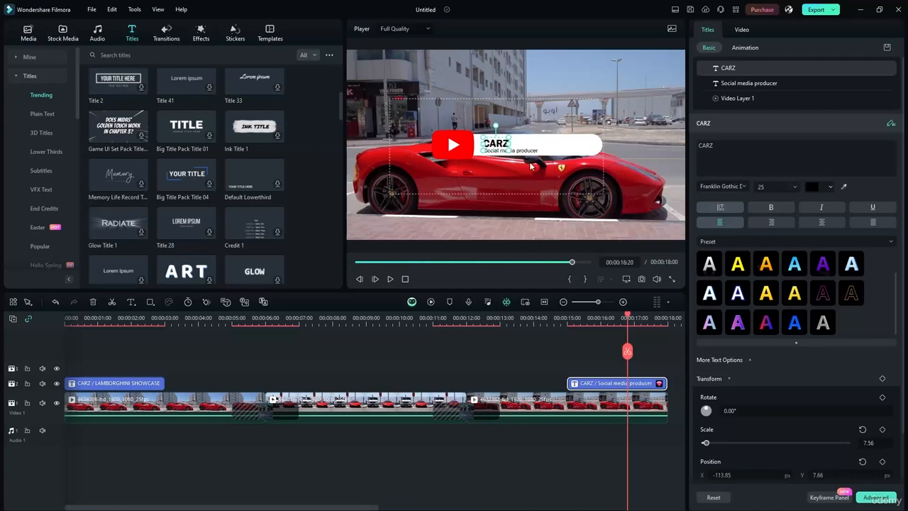
{"action": "left_click", "coordinate": [562, 126]}
{"action": "left_click", "coordinate": [503, 150]}
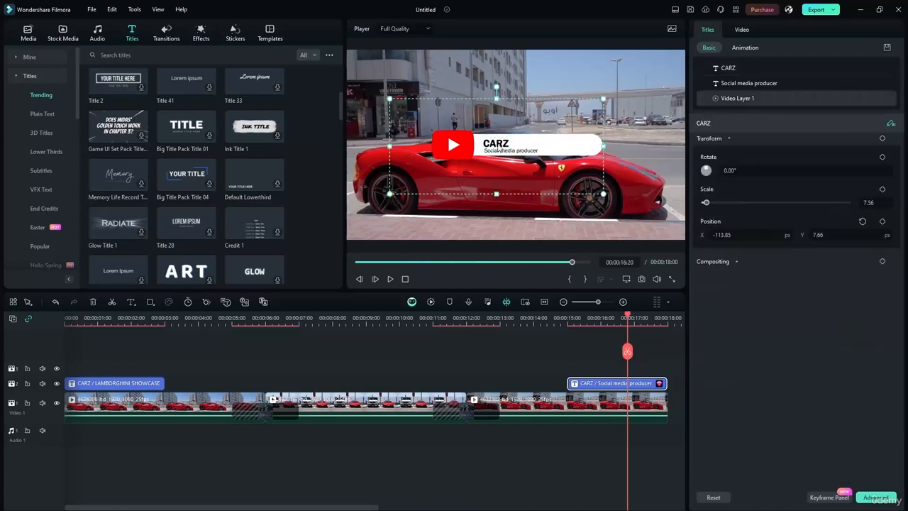
{"action": "double_click", "coordinate": [503, 152]}
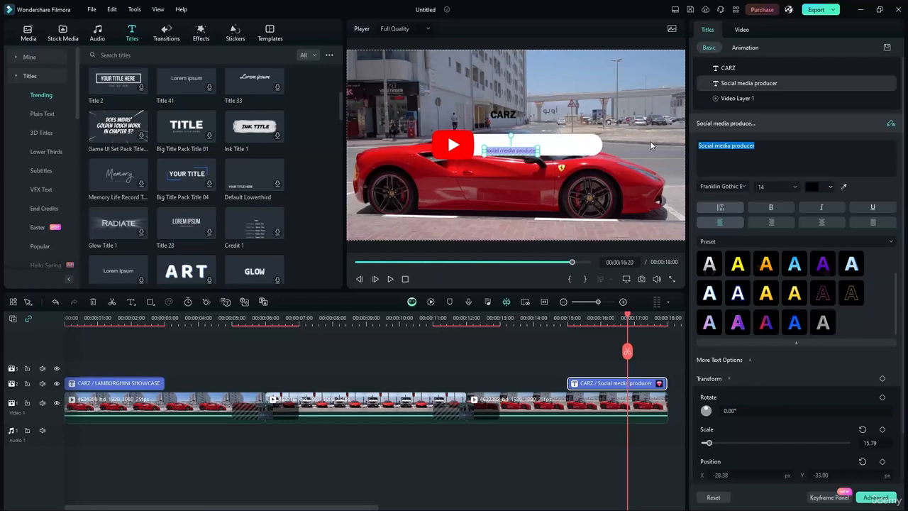
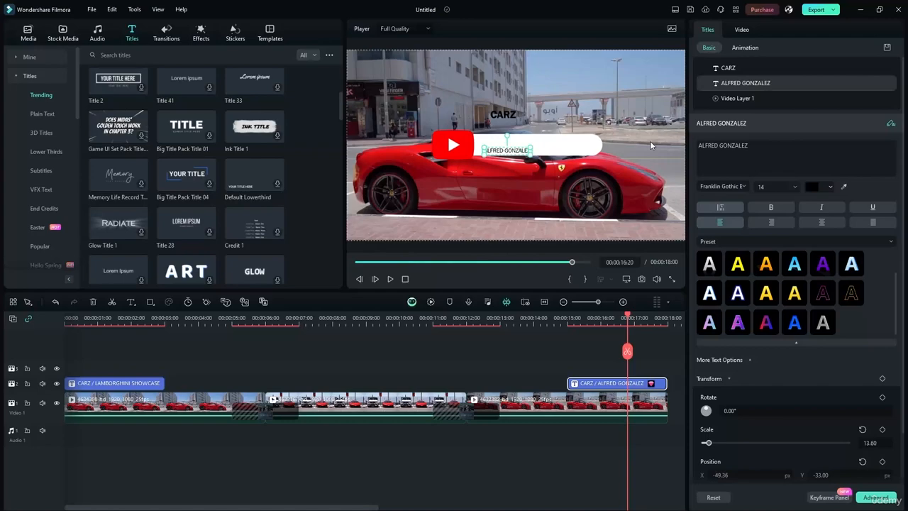
{"action": "left_click", "coordinate": [446, 179]}
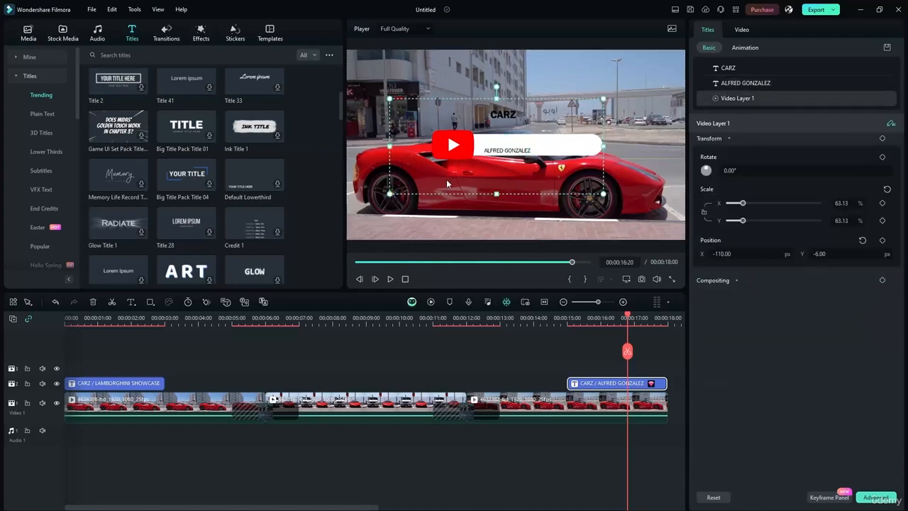
{"action": "left_click_drag", "start_coordinate": [504, 101], "coordinate": [506, 140]}
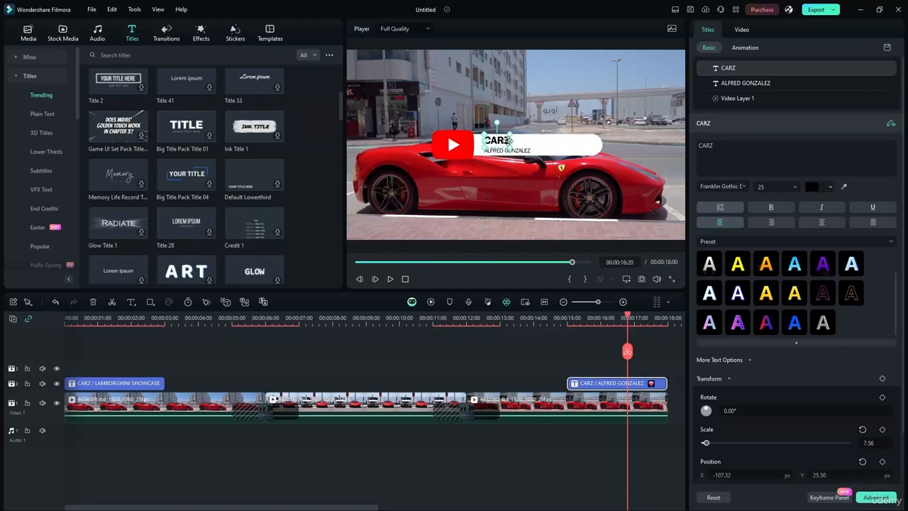
{"action": "scroll", "coordinate": [497, 153], "scroll_direction": "up", "scroll_amount": 4}
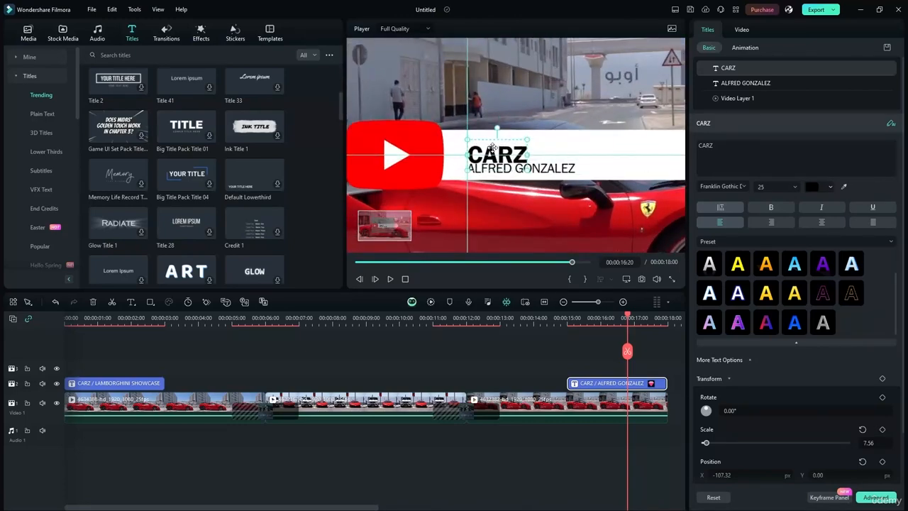
{"action": "left_click_drag", "start_coordinate": [492, 145], "coordinate": [516, 88]}
{"action": "left_click_drag", "start_coordinate": [521, 168], "coordinate": [489, 148]}
{"action": "left_click", "coordinate": [511, 94], "text": "ctrl"}
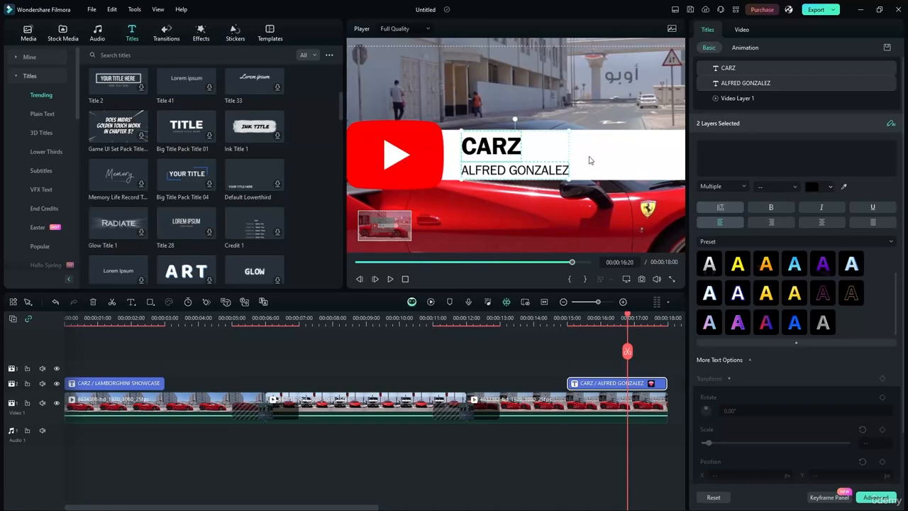
{"action": "scroll", "coordinate": [473, 212], "scroll_direction": "down", "scroll_amount": 4}
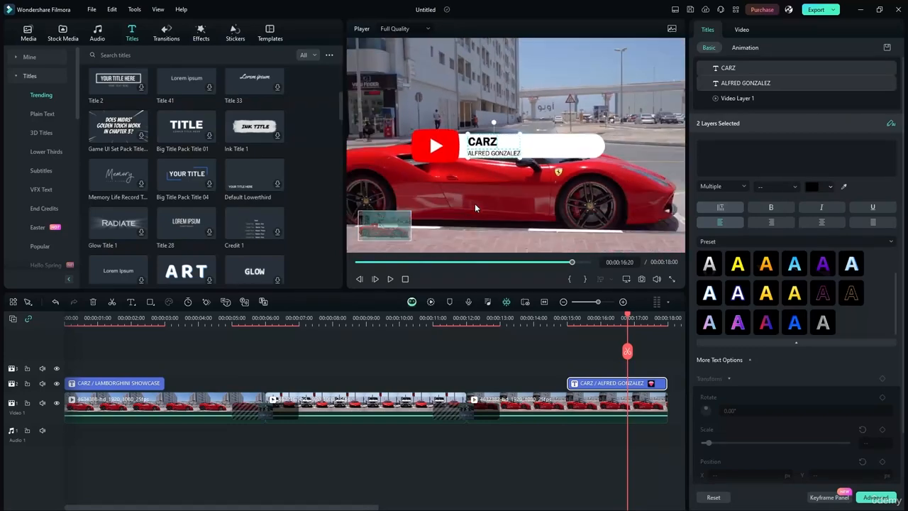
{"action": "scroll", "coordinate": [375, 182], "scroll_direction": "down", "scroll_amount": 1}
{"action": "scroll", "coordinate": [374, 181], "scroll_direction": "up", "scroll_amount": 1}
{"action": "scroll", "coordinate": [375, 181], "scroll_direction": "down", "scroll_amount": 1}
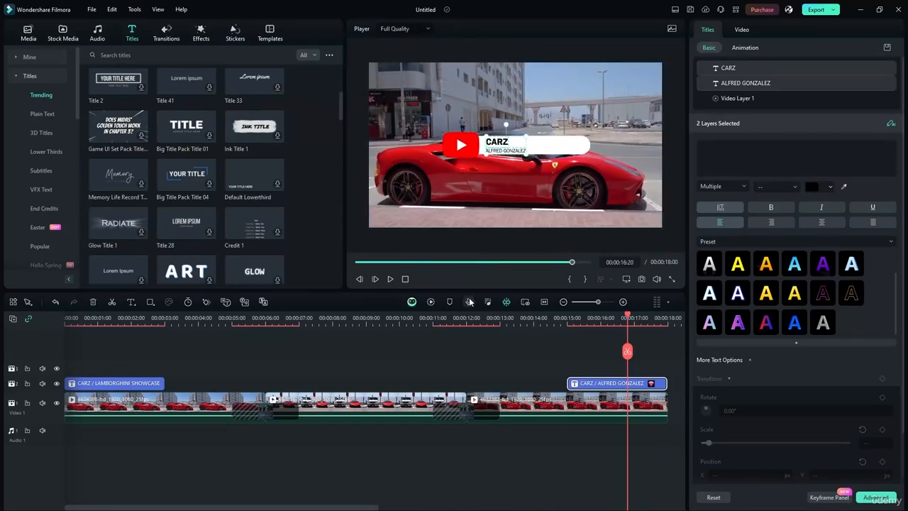
{"action": "left_click_drag", "start_coordinate": [627, 316], "coordinate": [556, 316]}
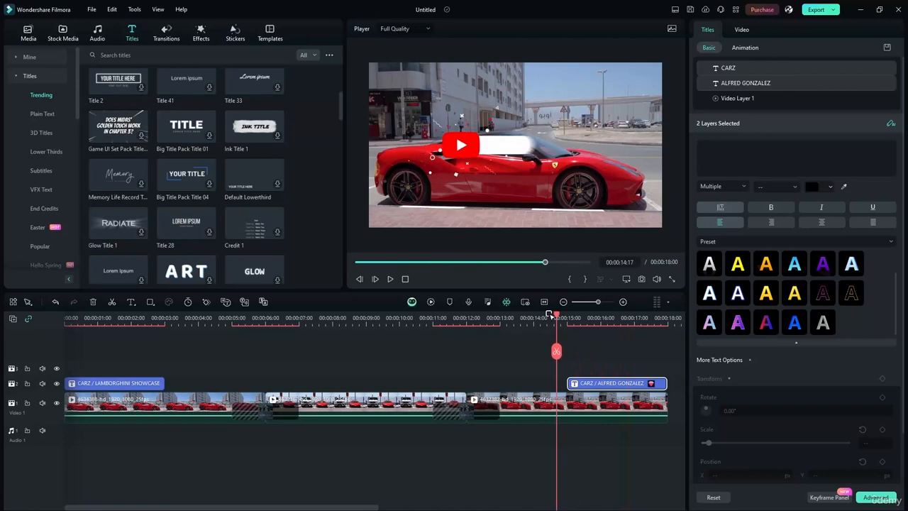
{"action": "left_click", "coordinate": [390, 278]}
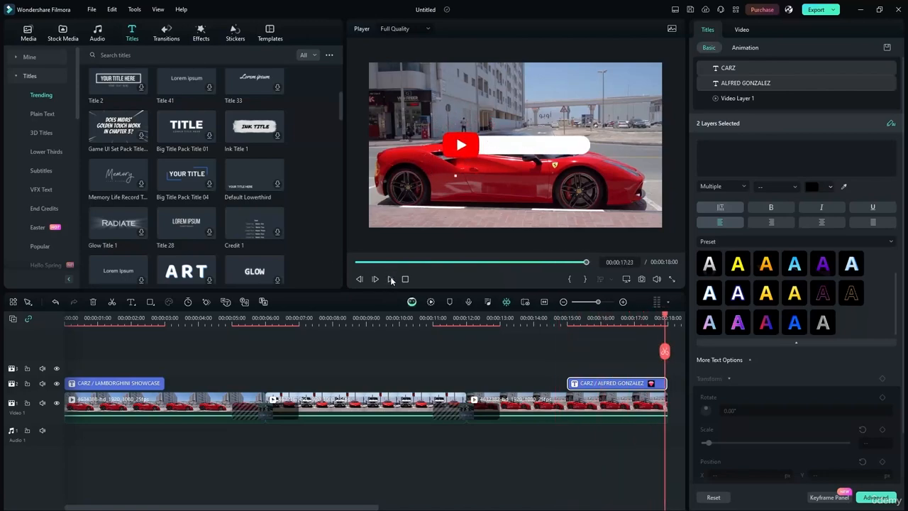
{"action": "left_click_drag", "start_coordinate": [664, 318], "coordinate": [608, 310]}
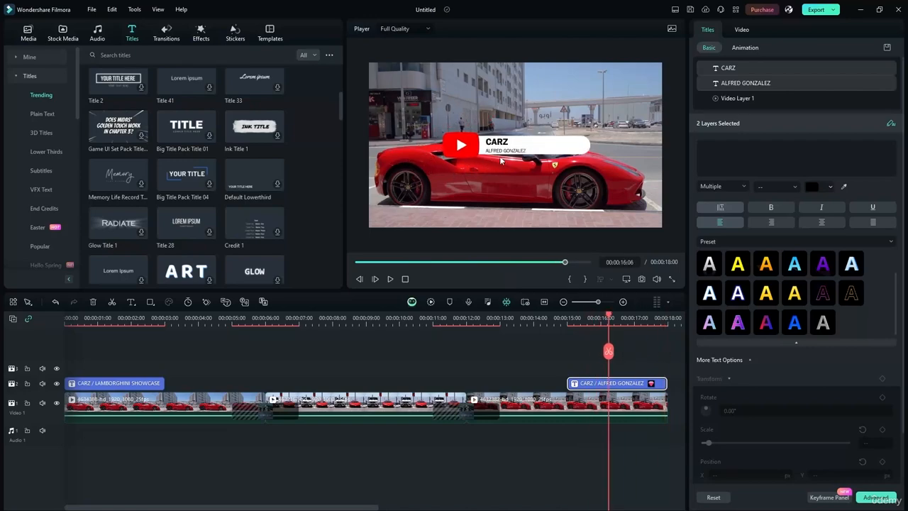
{"action": "left_click", "coordinate": [523, 179]}
{"action": "scroll", "coordinate": [504, 140], "scroll_direction": "up", "scroll_amount": 3}
{"action": "left_click", "coordinate": [486, 142]}
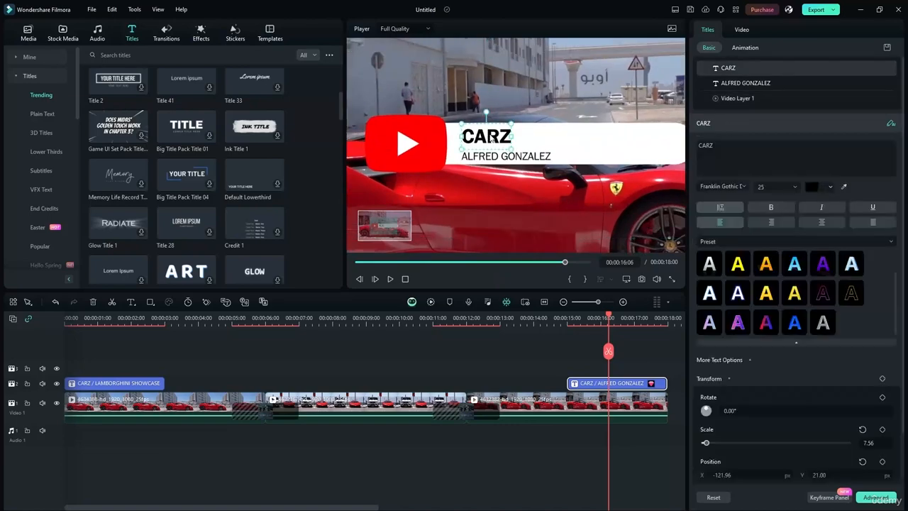
{"action": "left_click", "coordinate": [533, 156]}
{"action": "left_click_drag", "start_coordinate": [534, 156], "coordinate": [598, 144]}
Play back the lower third's entrance, then the whole video from 00:00, stopping at 00:00:07:17.
{"action": "left_click", "coordinate": [529, 107]}
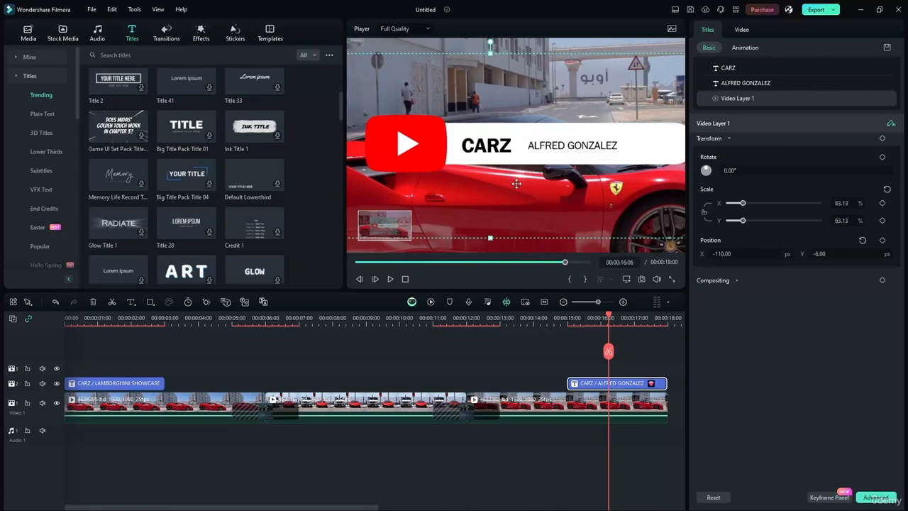
{"action": "left_click", "coordinate": [437, 245]}
{"action": "scroll", "coordinate": [434, 190], "scroll_direction": "down", "scroll_amount": 3}
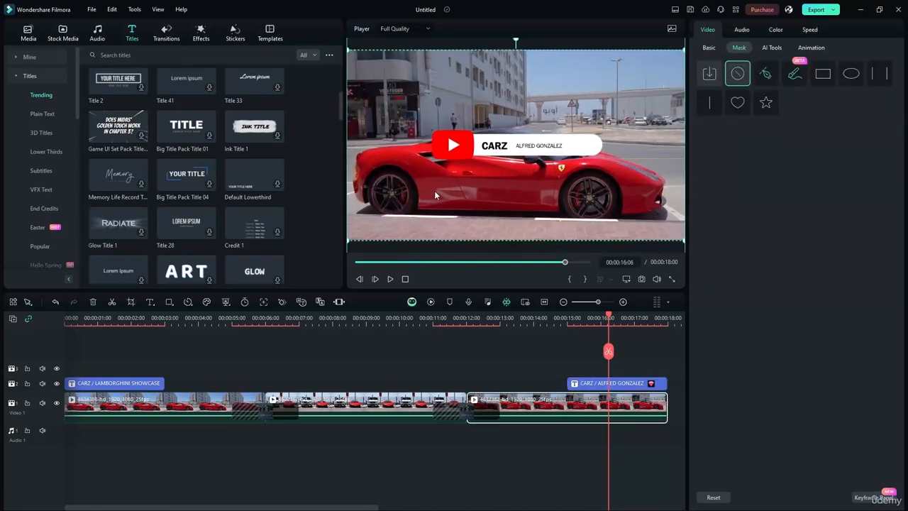
{"action": "left_click_drag", "start_coordinate": [603, 318], "coordinate": [558, 318]}
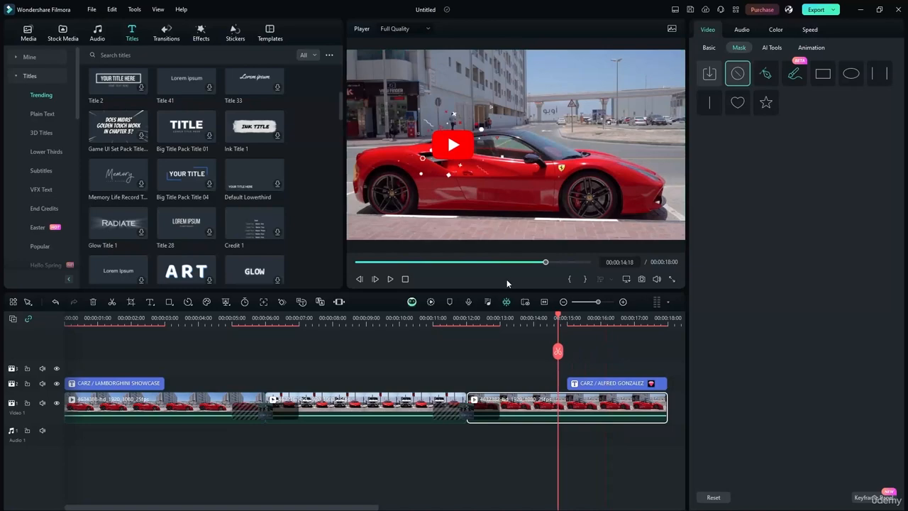
{"action": "left_click", "coordinate": [391, 279]}
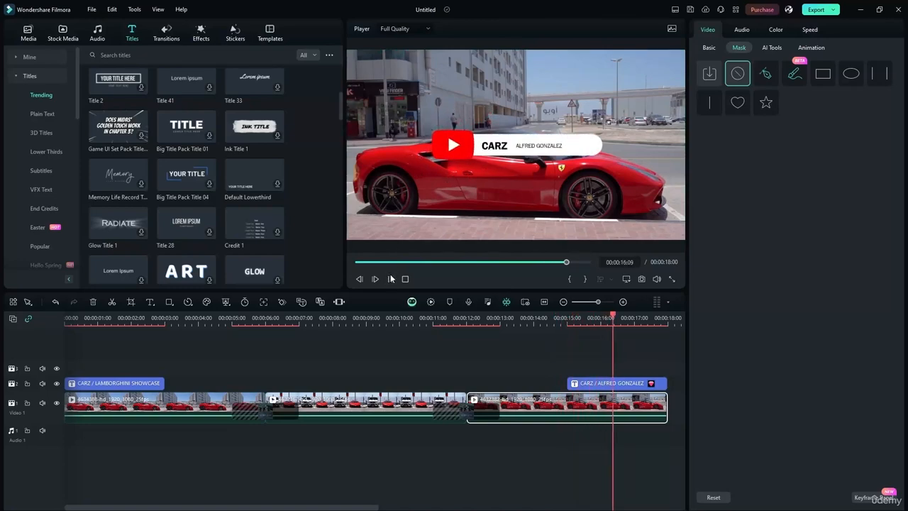
{"action": "left_click", "coordinate": [391, 279]}
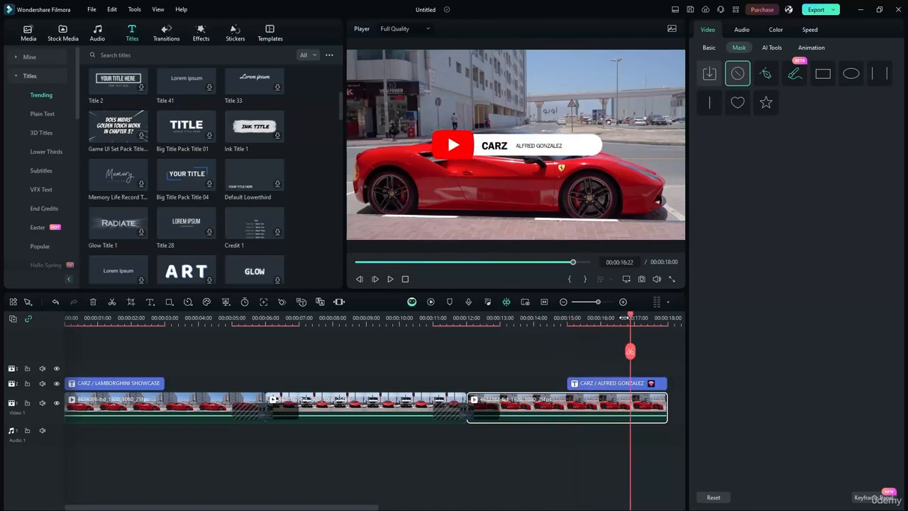
{"action": "left_click_drag", "start_coordinate": [630, 319], "coordinate": [65, 318]}
{"action": "left_click", "coordinate": [390, 279]}
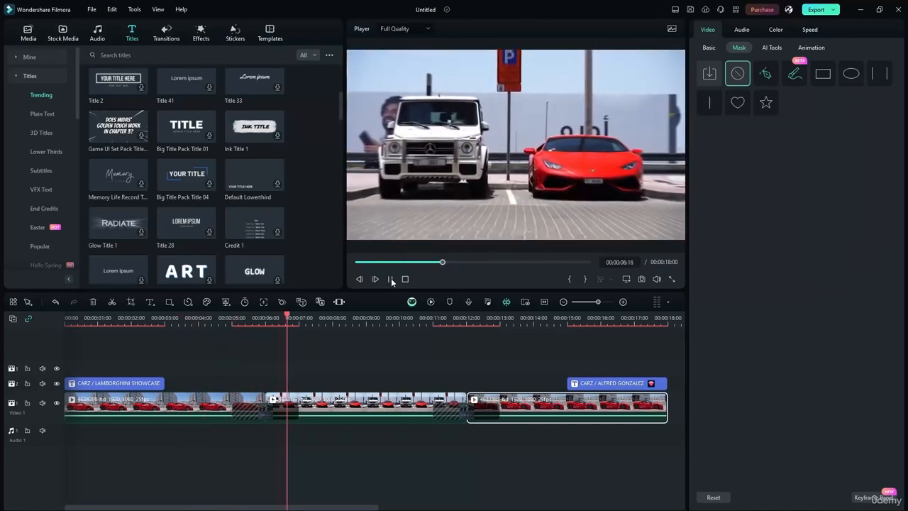
{"action": "left_click", "coordinate": [391, 279]}
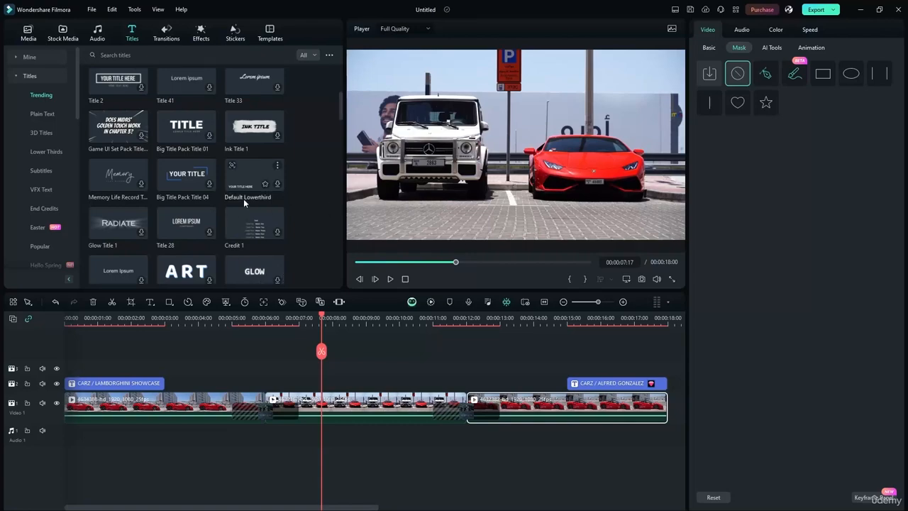
Place the Liquid Titles Pack title on track 2 at the playhead, extended to about 12 seconds.
{"action": "left_click_drag", "start_coordinate": [341, 114], "coordinate": [345, 132]}
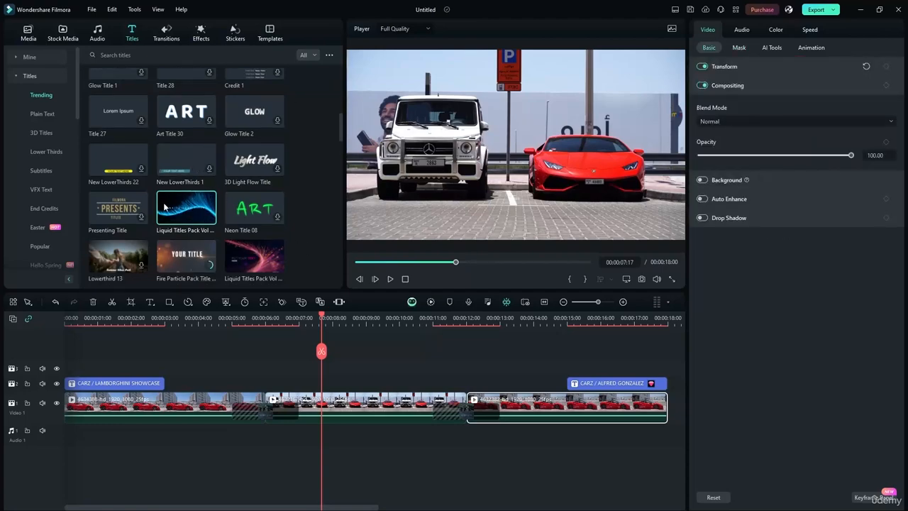
{"action": "left_click_drag", "start_coordinate": [165, 213], "coordinate": [269, 384]}
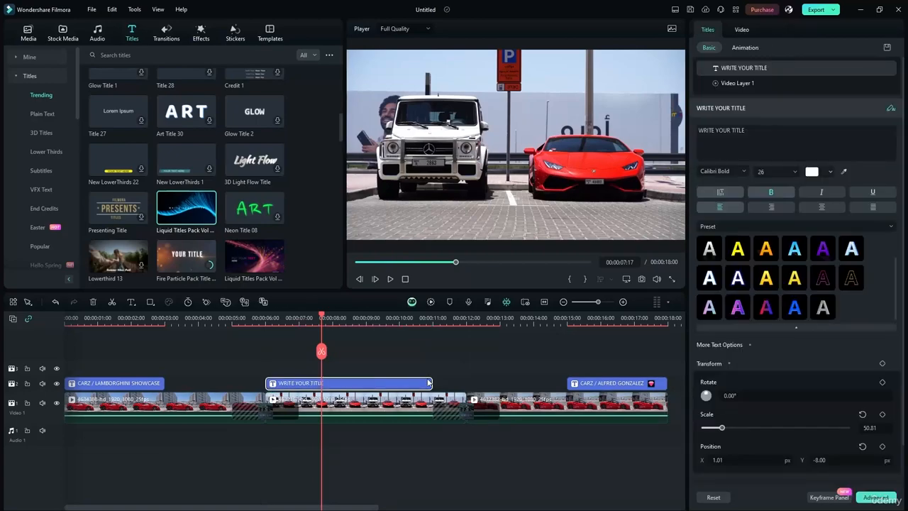
{"action": "left_click_drag", "start_coordinate": [433, 383], "coordinate": [465, 381]}
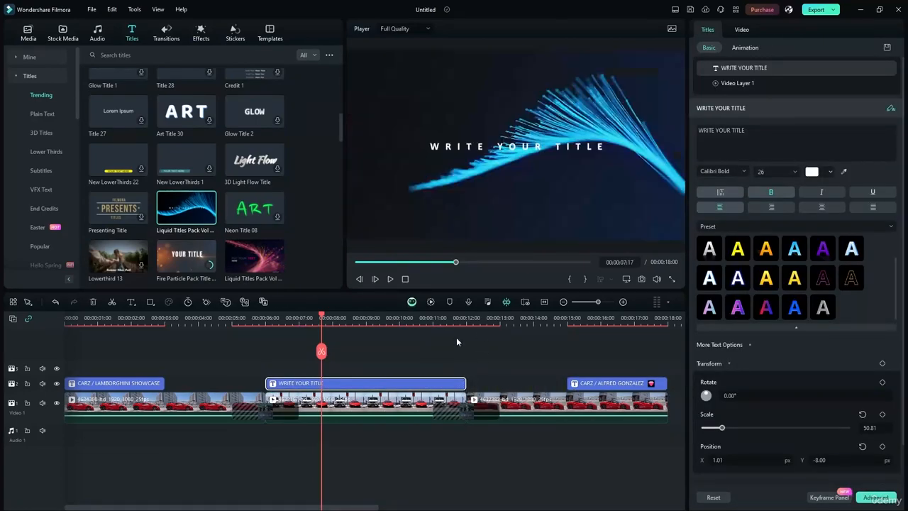
{"action": "left_click_drag", "start_coordinate": [321, 319], "coordinate": [408, 319]}
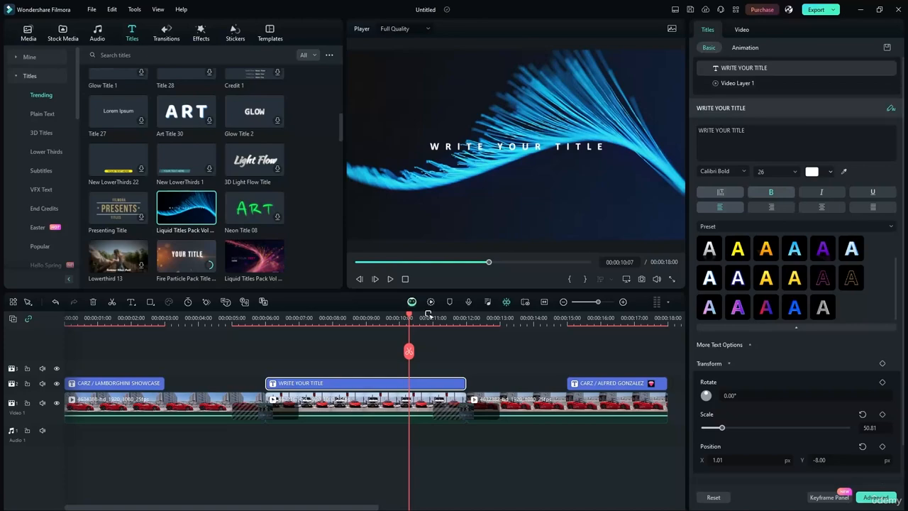
{"action": "left_click", "coordinate": [499, 361]}
{"action": "left_click", "coordinate": [428, 385]}
Try Soft Light as the WRITE YOUR TITLE text's blend mode, then return it to Normal.
{"action": "right_click", "coordinate": [363, 383]}
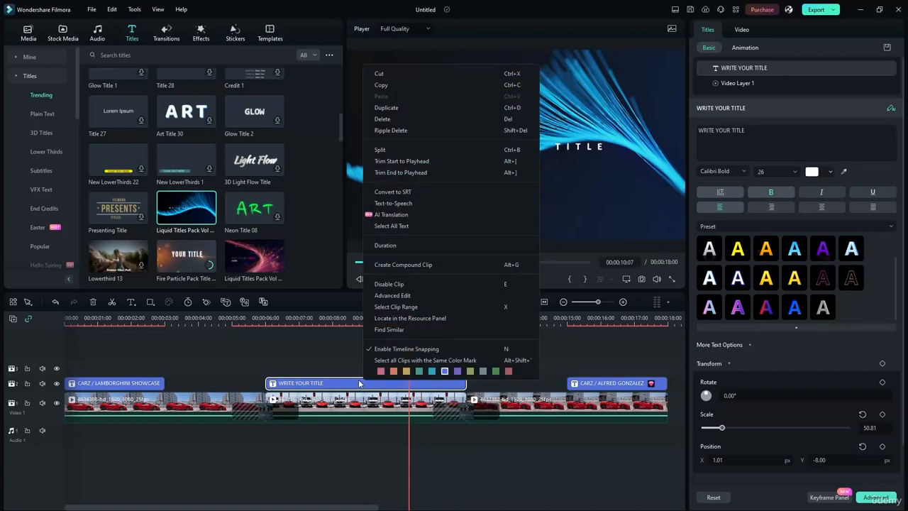
{"action": "left_click", "coordinate": [338, 352]}
{"action": "left_click", "coordinate": [355, 384]}
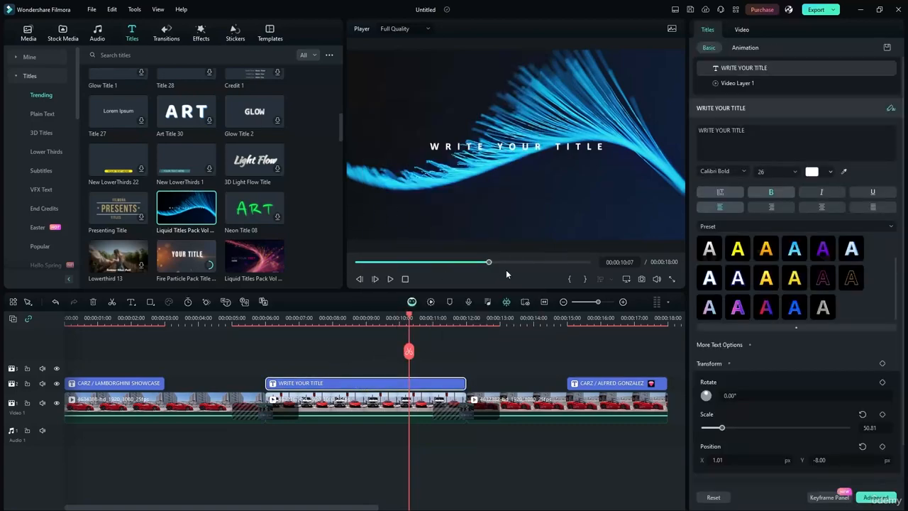
{"action": "scroll", "coordinate": [839, 390], "scroll_direction": "down", "scroll_amount": 2}
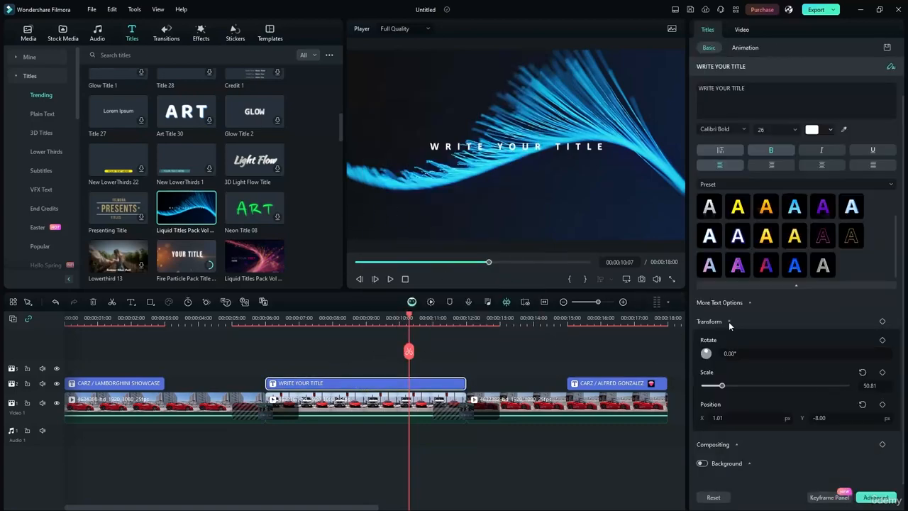
{"action": "left_click", "coordinate": [722, 443]}
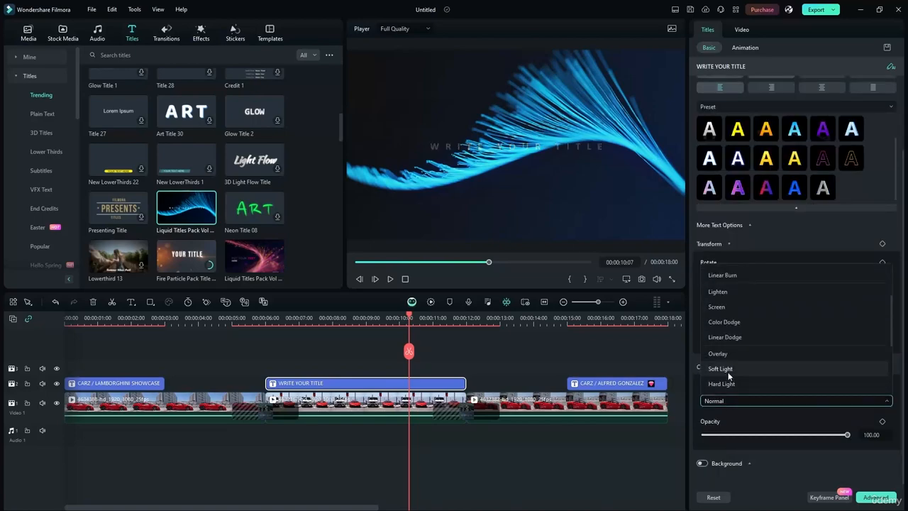
{"action": "left_click", "coordinate": [720, 369]}
{"action": "left_click", "coordinate": [723, 400]}
{"action": "scroll", "coordinate": [733, 279], "scroll_direction": "up", "scroll_amount": 5}
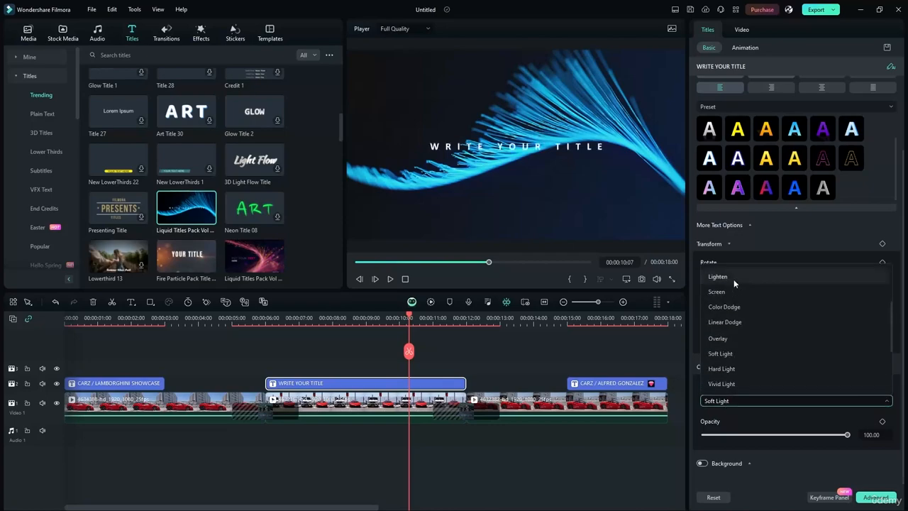
{"action": "left_click", "coordinate": [720, 275]}
Turn the title's background box on and back off, then select its liquid-wave video layer.
{"action": "left_click", "coordinate": [704, 463]}
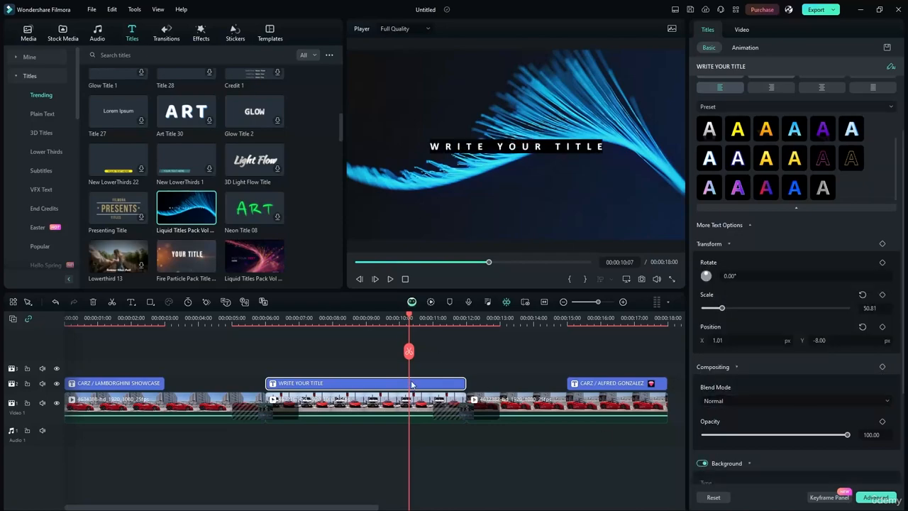
{"action": "scroll", "coordinate": [726, 398], "scroll_direction": "down", "scroll_amount": 3}
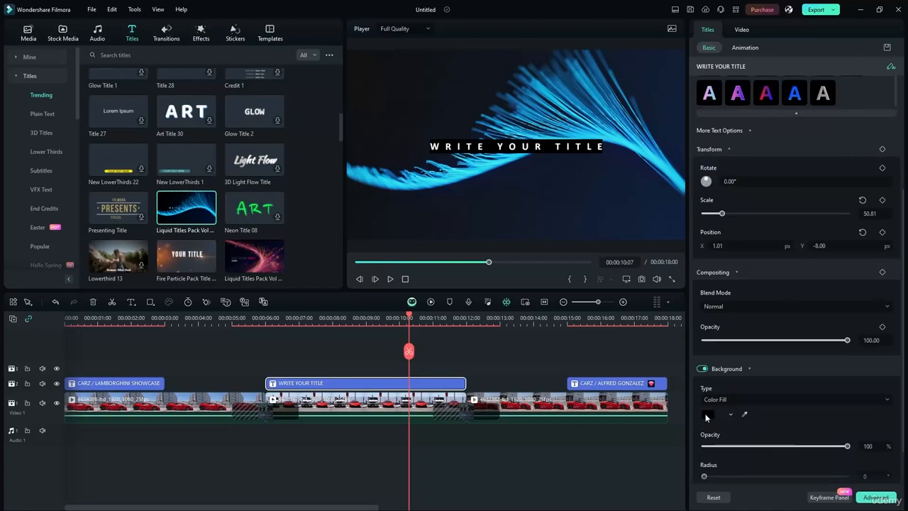
{"action": "left_click", "coordinate": [703, 369]}
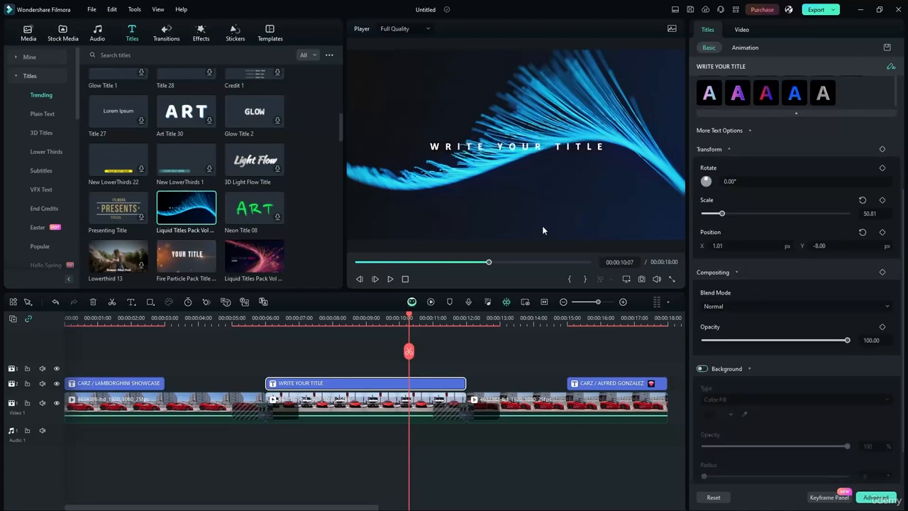
{"action": "left_click", "coordinate": [444, 212]}
{"action": "left_click_drag", "start_coordinate": [444, 212], "coordinate": [480, 203]}
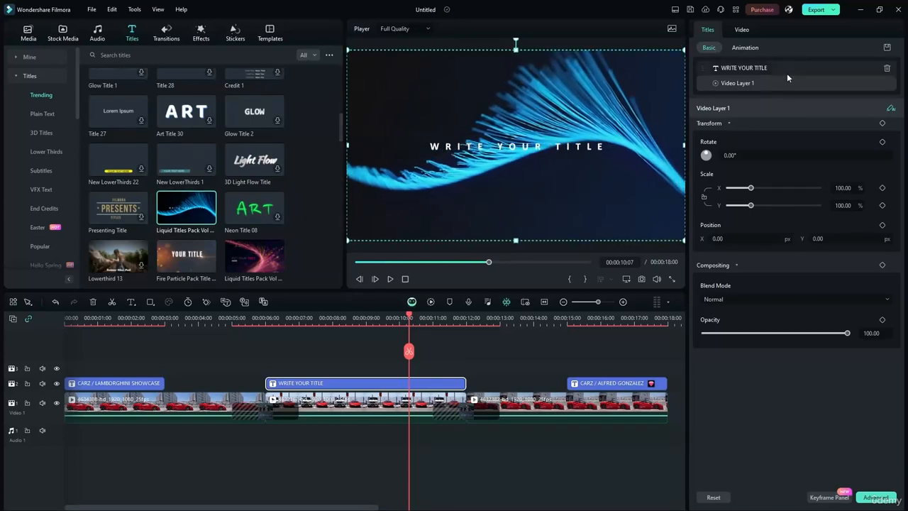
Set the liquid title's video layer blend mode to Color Dodge.
{"action": "left_click", "coordinate": [740, 31]}
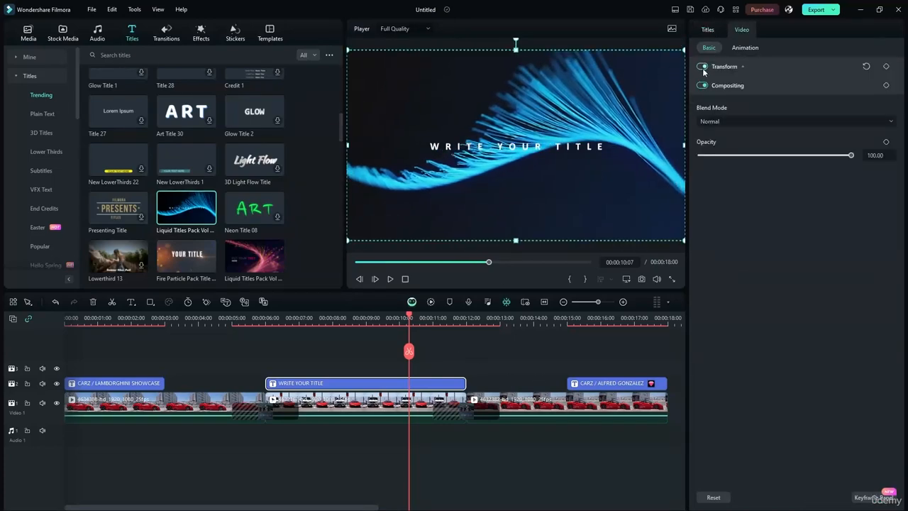
{"action": "left_click", "coordinate": [738, 87]}
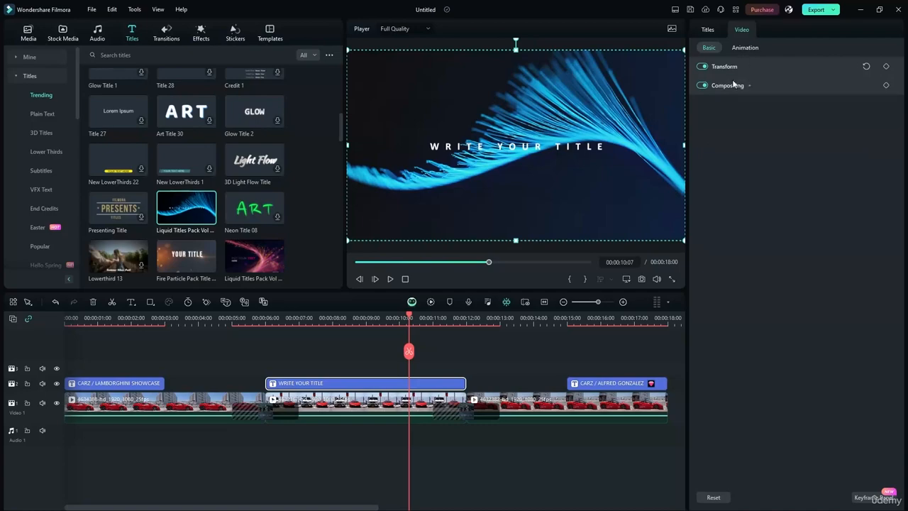
{"action": "left_click", "coordinate": [733, 85]}
{"action": "left_click", "coordinate": [721, 121]}
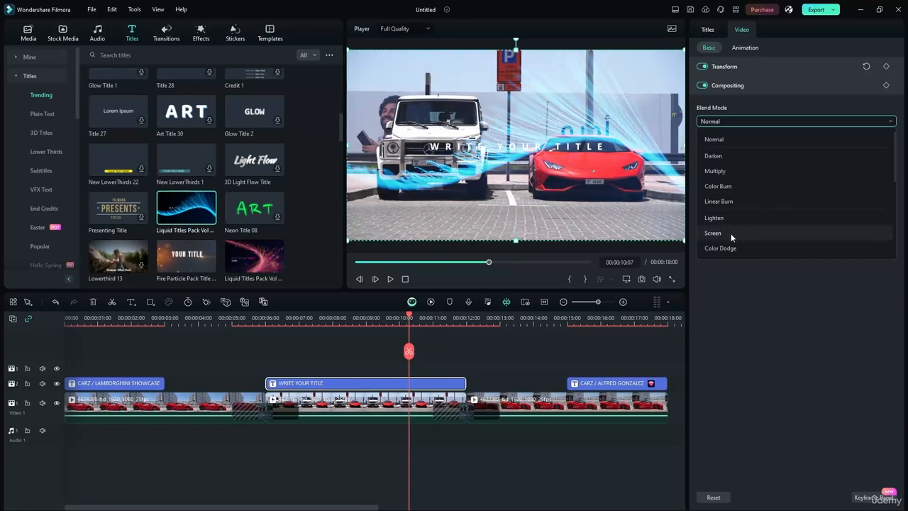
{"action": "left_click", "coordinate": [720, 248]}
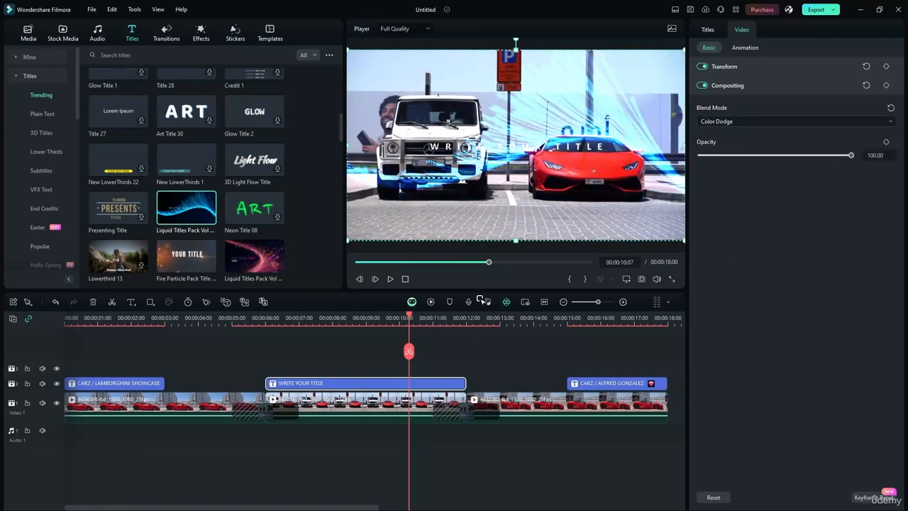
Preview the blended title from the 6-second mark, then delete the WRITE YOUR TITLE clip.
{"action": "left_click_drag", "start_coordinate": [409, 317], "coordinate": [265, 316]}
{"action": "left_click", "coordinate": [389, 279]}
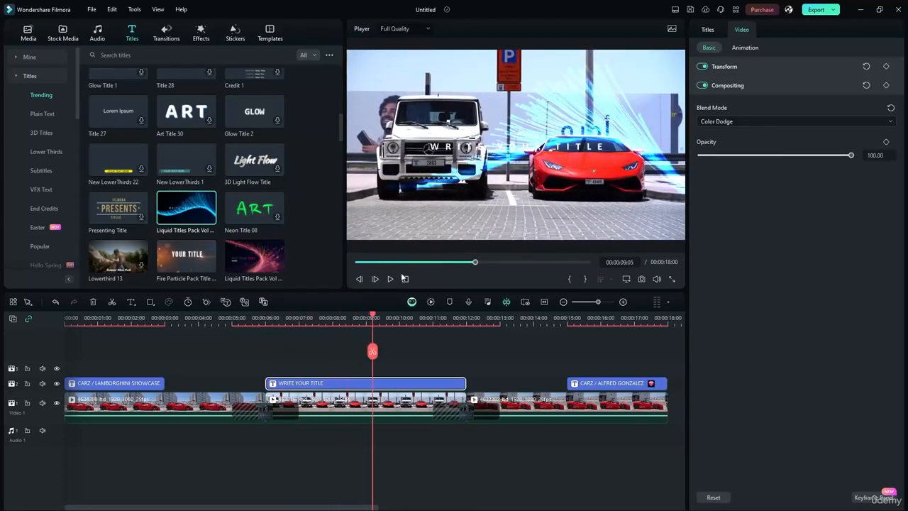
{"action": "left_click", "coordinate": [390, 279]}
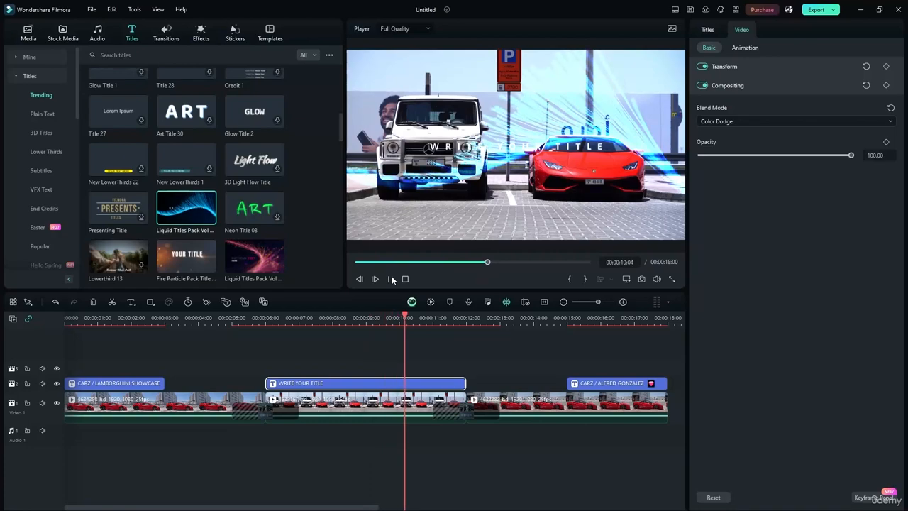
{"action": "left_click", "coordinate": [391, 279]}
{"action": "mouse_move", "coordinate": [346, 383]}
{"action": "left_mouse_down"}
{"action": "mouse_move", "coordinate": [355, 370]}
{"action": "mouse_move", "coordinate": [349, 376]}
{"action": "left_mouse_up"}
{"action": "key", "text": "Delete"}
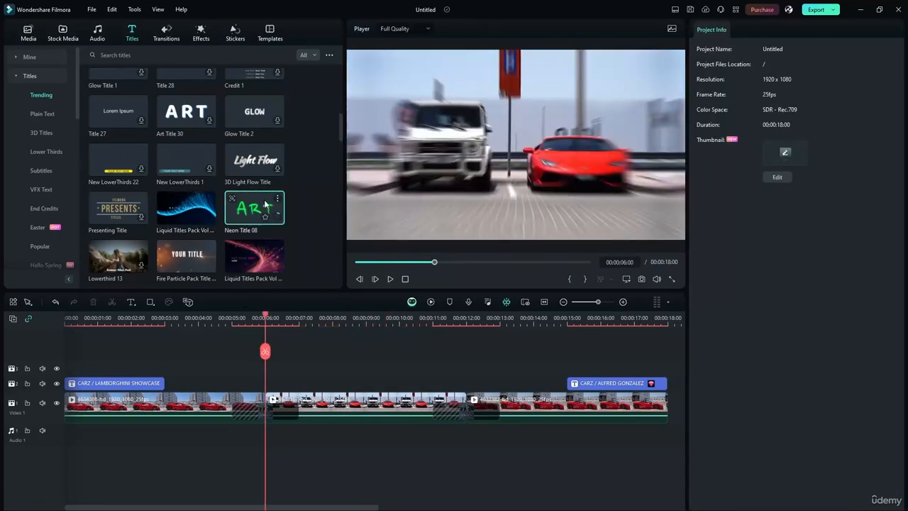
{"action": "left_click", "coordinate": [259, 258]}
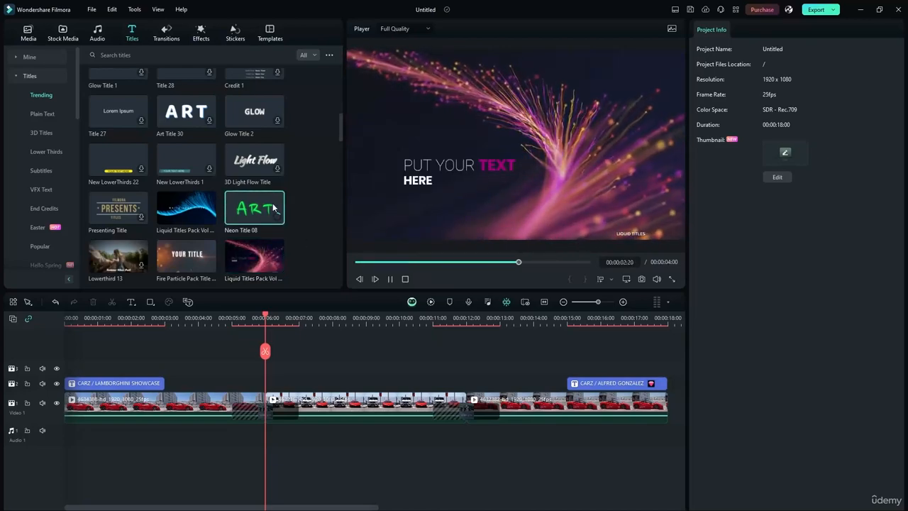
{"action": "left_click", "coordinate": [185, 278]}
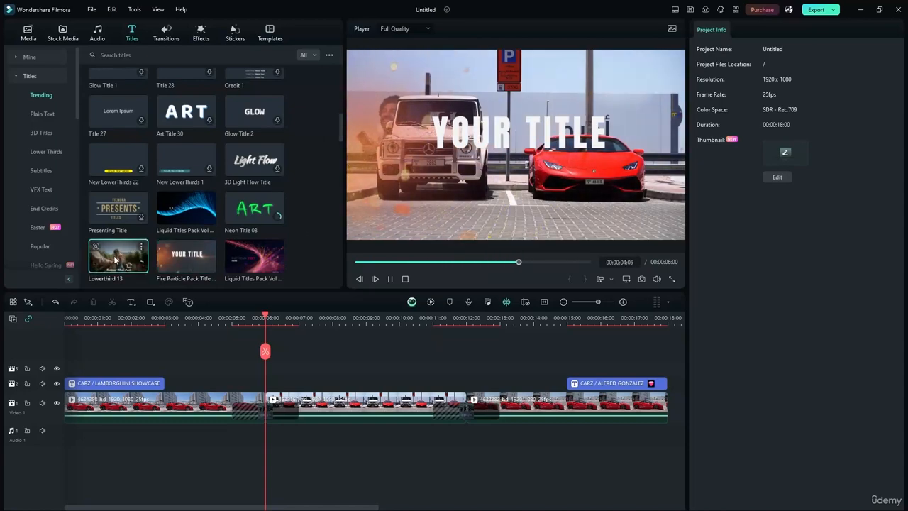
{"action": "scroll", "coordinate": [240, 138], "scroll_direction": "down", "scroll_amount": 1}
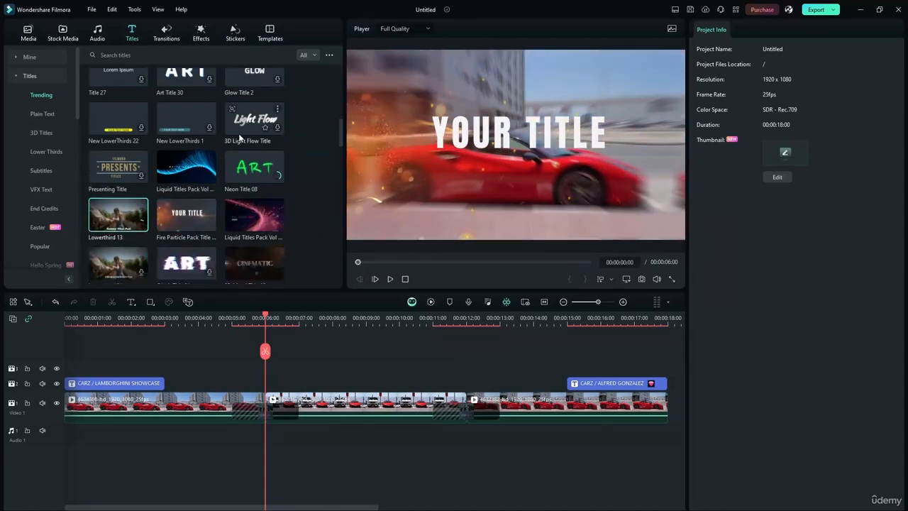
{"action": "scroll", "coordinate": [240, 138], "scroll_direction": "down", "scroll_amount": 3}
{"action": "scroll", "coordinate": [115, 201], "scroll_direction": "up", "scroll_amount": 4}
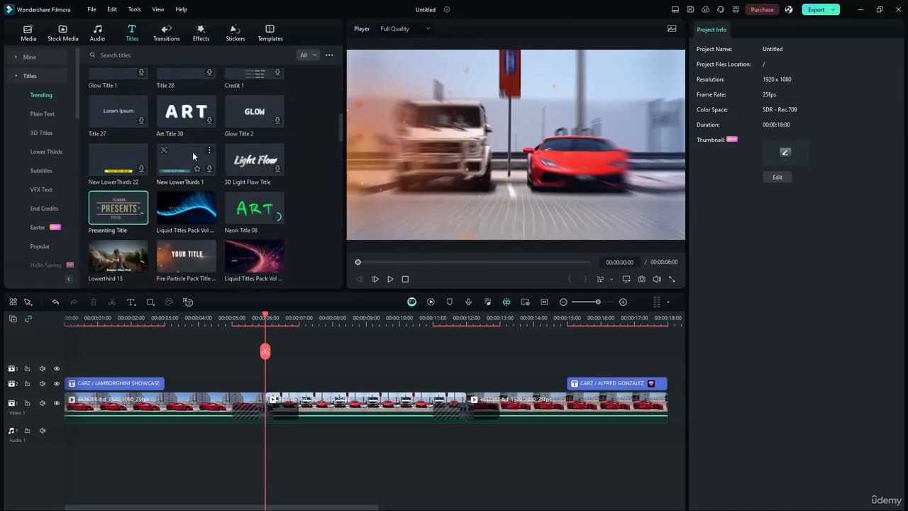
{"action": "scroll", "coordinate": [177, 170], "scroll_direction": "up", "scroll_amount": 3}
{"action": "scroll", "coordinate": [192, 176], "scroll_direction": "down", "scroll_amount": 5}
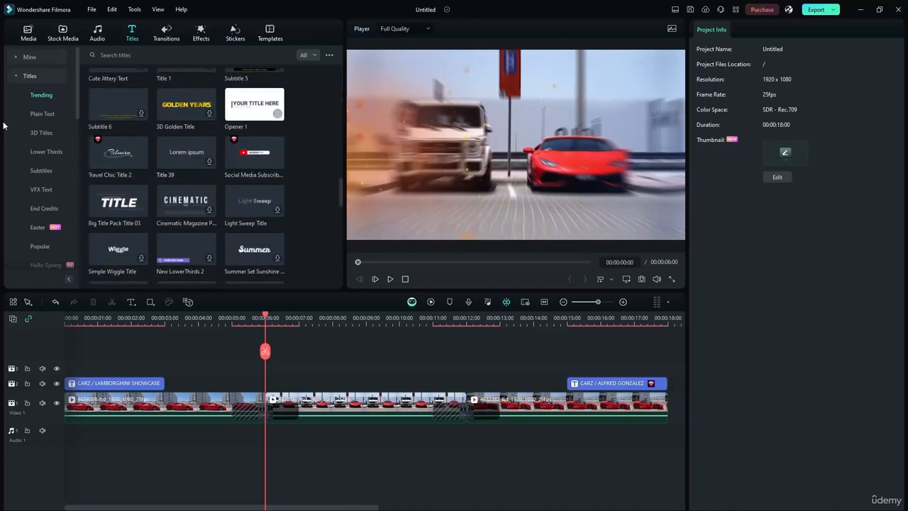
Preview the End Credits 'Credit 1' template and place it on track 3 near 00:00:08.
{"action": "left_click", "coordinate": [45, 188]}
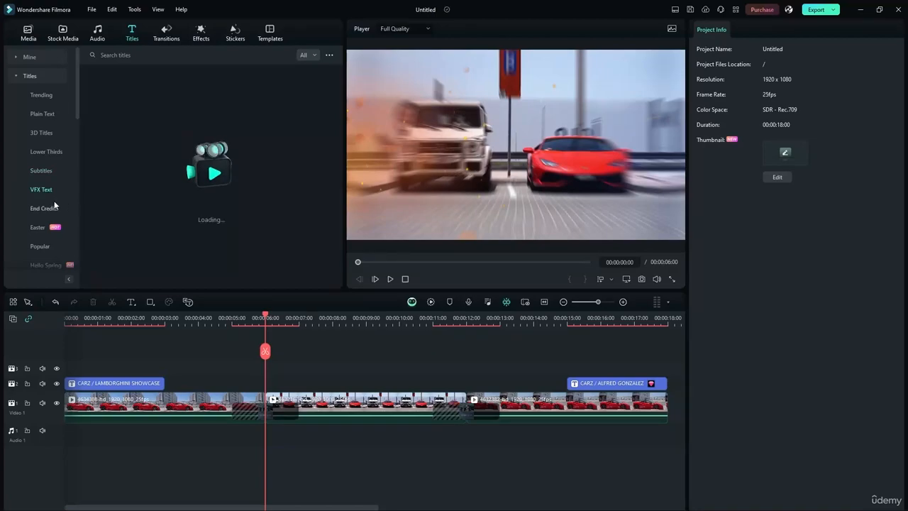
{"action": "left_click", "coordinate": [46, 208]}
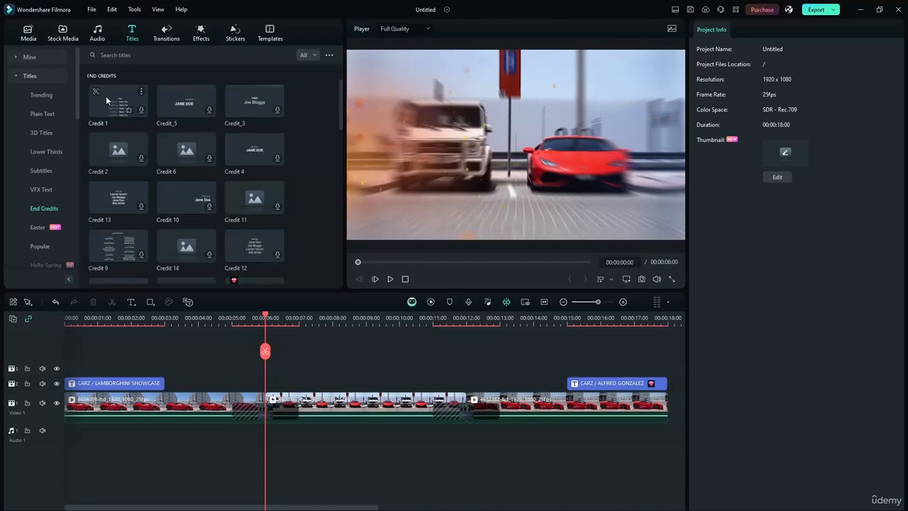
{"action": "left_click", "coordinate": [119, 108]}
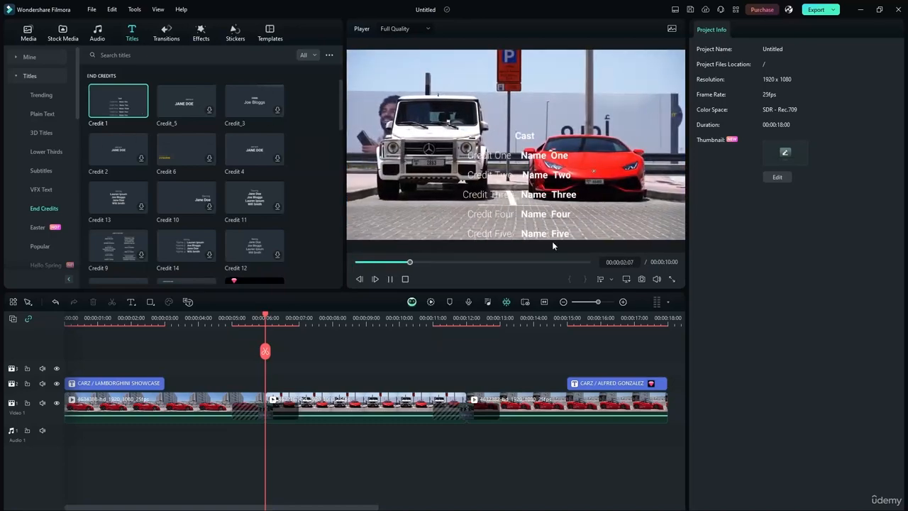
{"action": "left_click", "coordinate": [389, 278]}
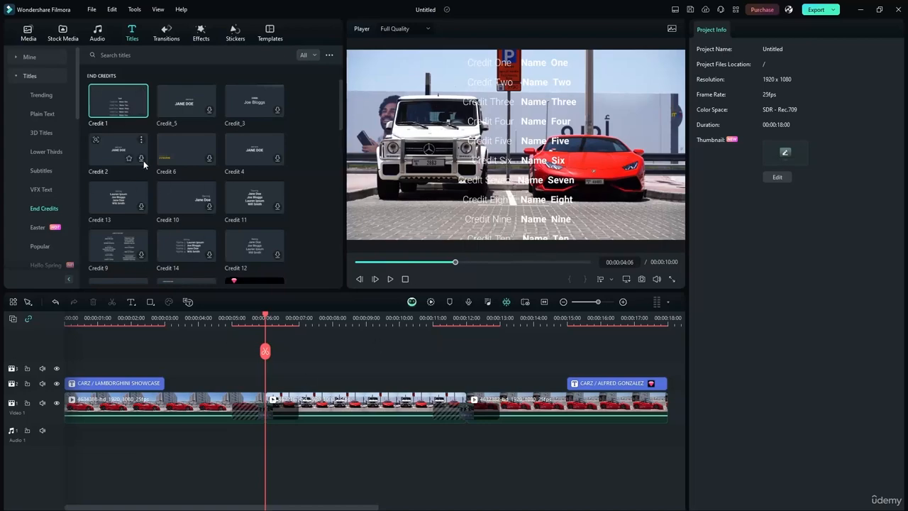
{"action": "left_click_drag", "start_coordinate": [143, 160], "coordinate": [335, 368]}
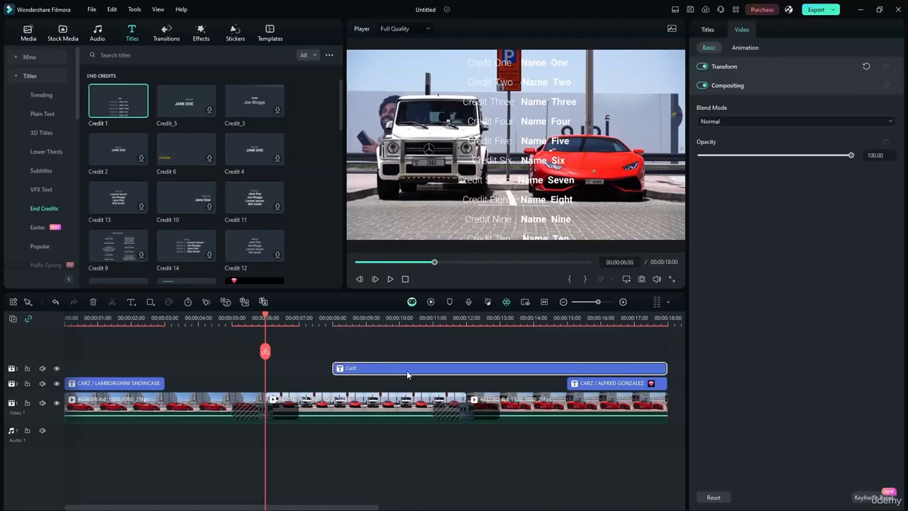
{"action": "left_click_drag", "start_coordinate": [266, 317], "coordinate": [446, 327]}
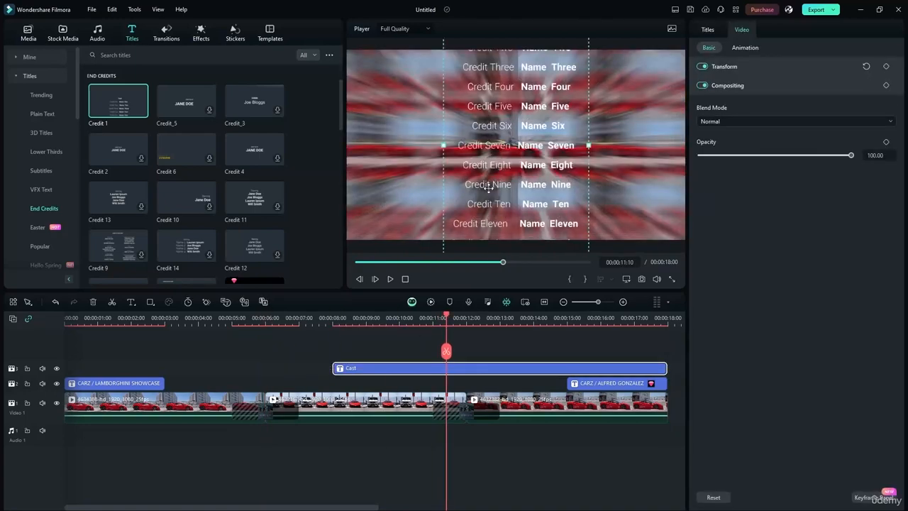
{"action": "left_click", "coordinate": [390, 279]}
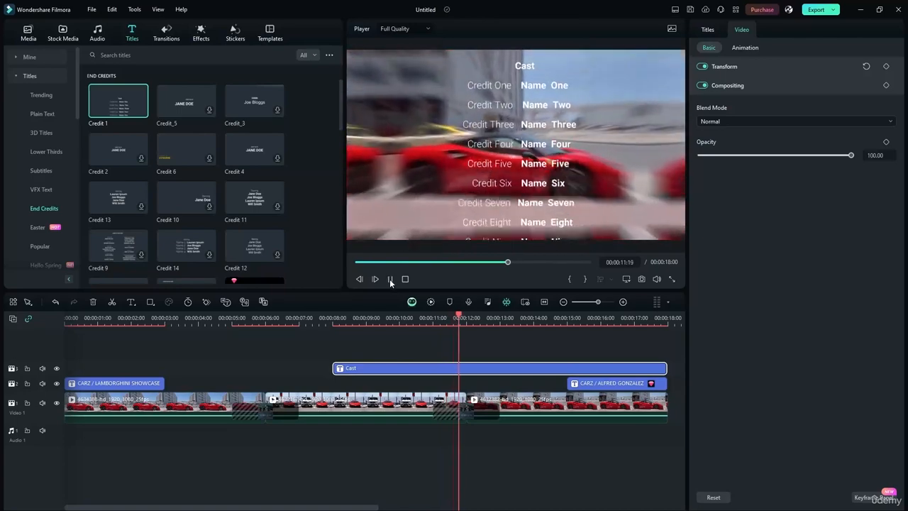
{"action": "key", "text": "space"}
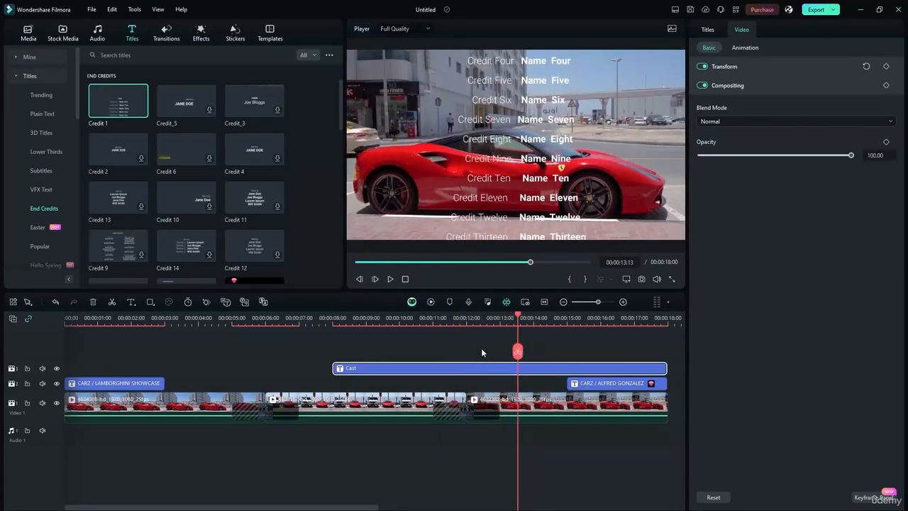
Delete the Cast credits clip, show the Social Media title templates, and return to 00:00:00.
{"action": "key", "text": "Delete"}
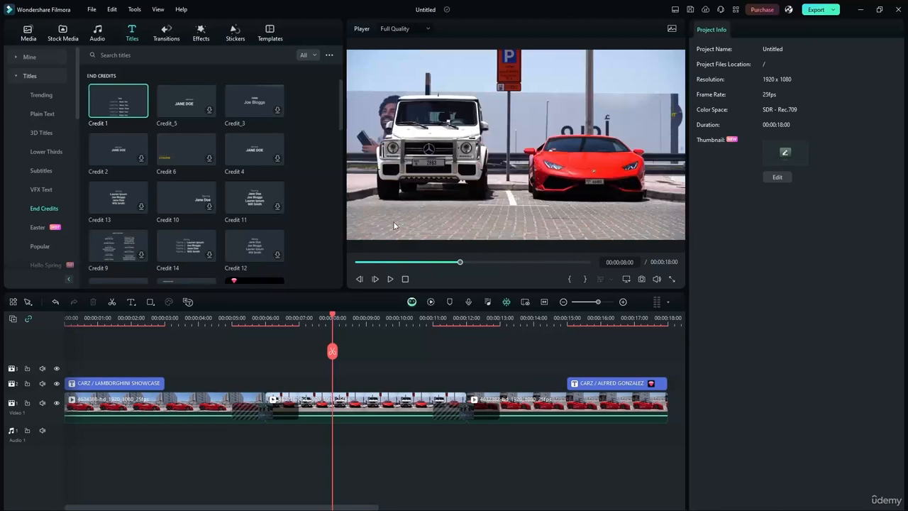
{"action": "left_click_drag", "start_coordinate": [331, 319], "coordinate": [165, 324]}
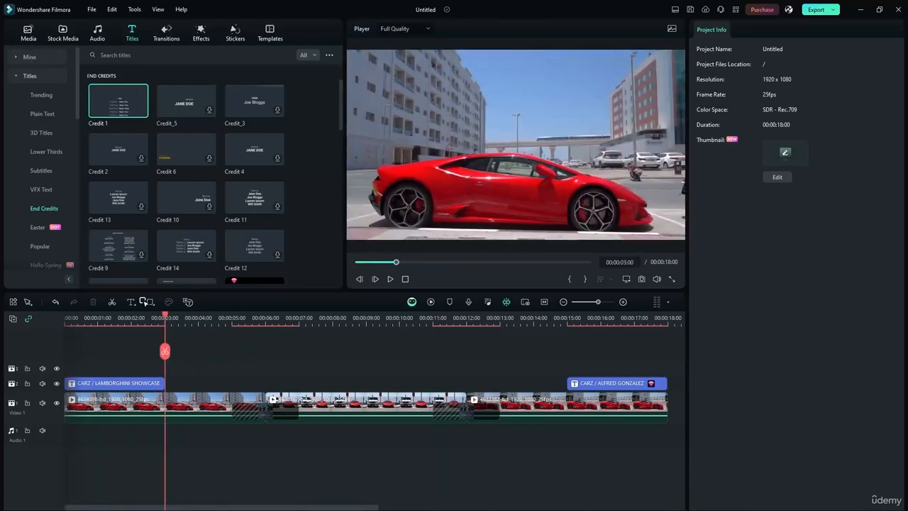
{"action": "scroll", "coordinate": [66, 215], "scroll_direction": "down", "scroll_amount": 5}
{"action": "left_click", "coordinate": [43, 228]}
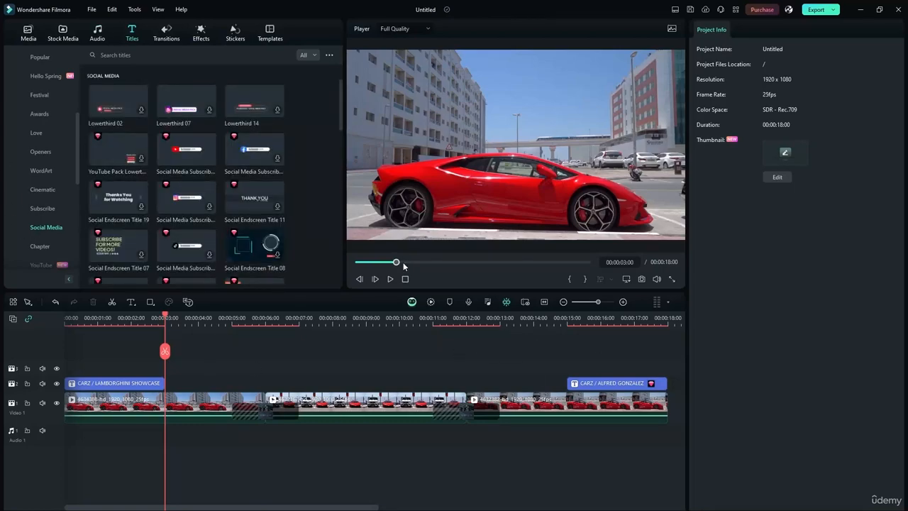
{"action": "left_click_drag", "start_coordinate": [167, 323], "coordinate": [47, 308]}
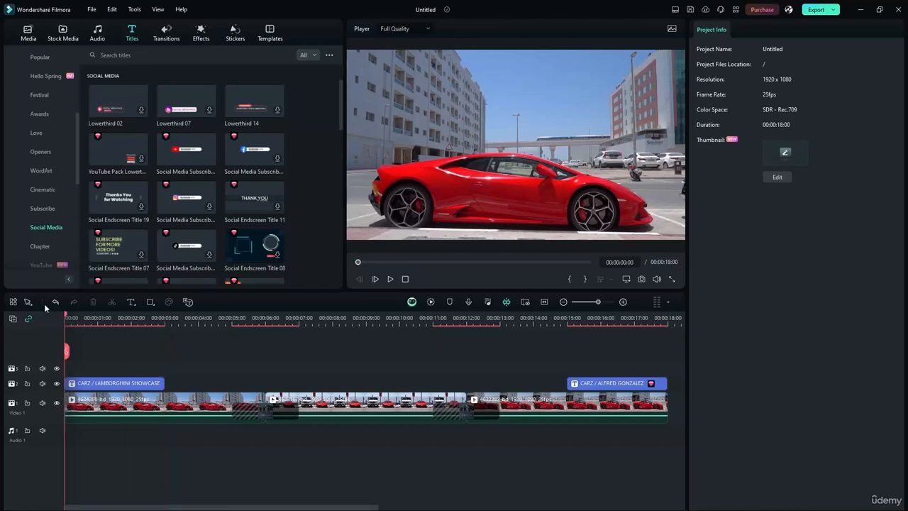